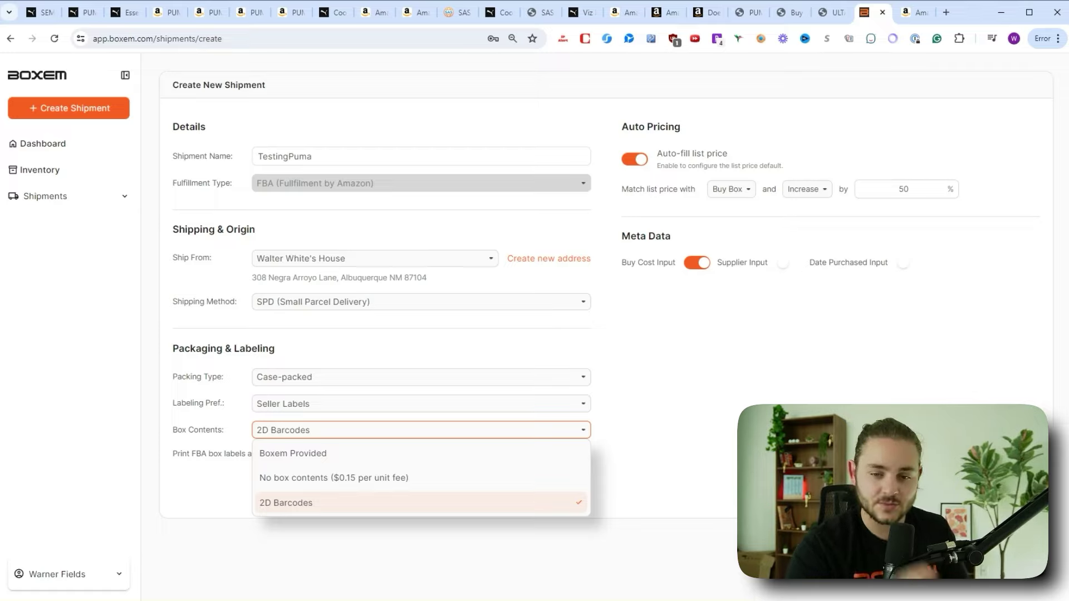
- Keep 2D Barcodes as the box contents and enable printing FBA box labels during Prep & Boxem
key("Escape")
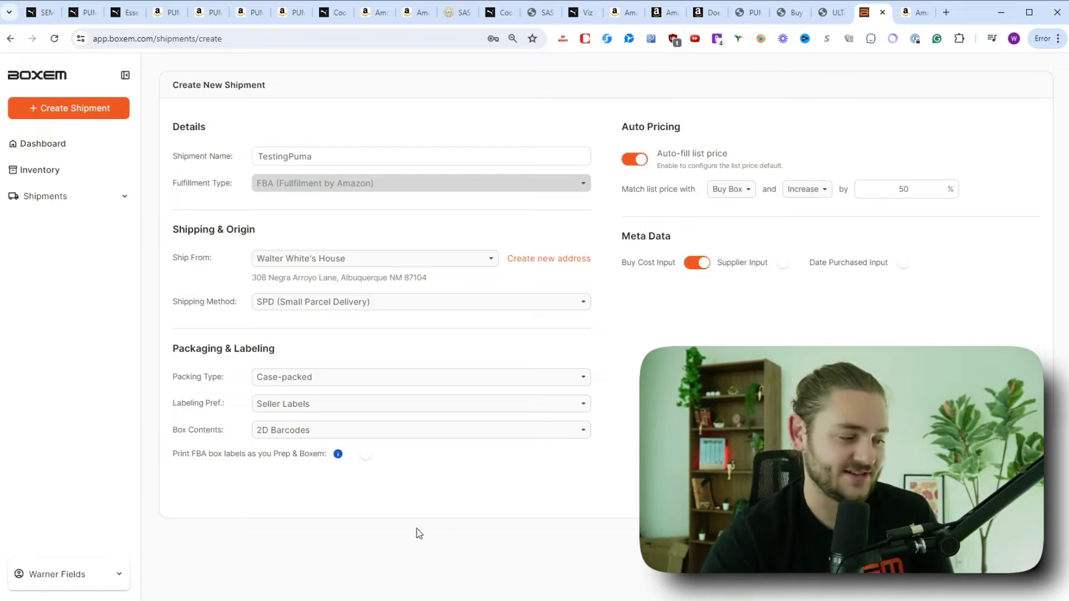
left_click_drag(172, 454, 325, 465)
left_click(345, 479)
left_click(367, 459)
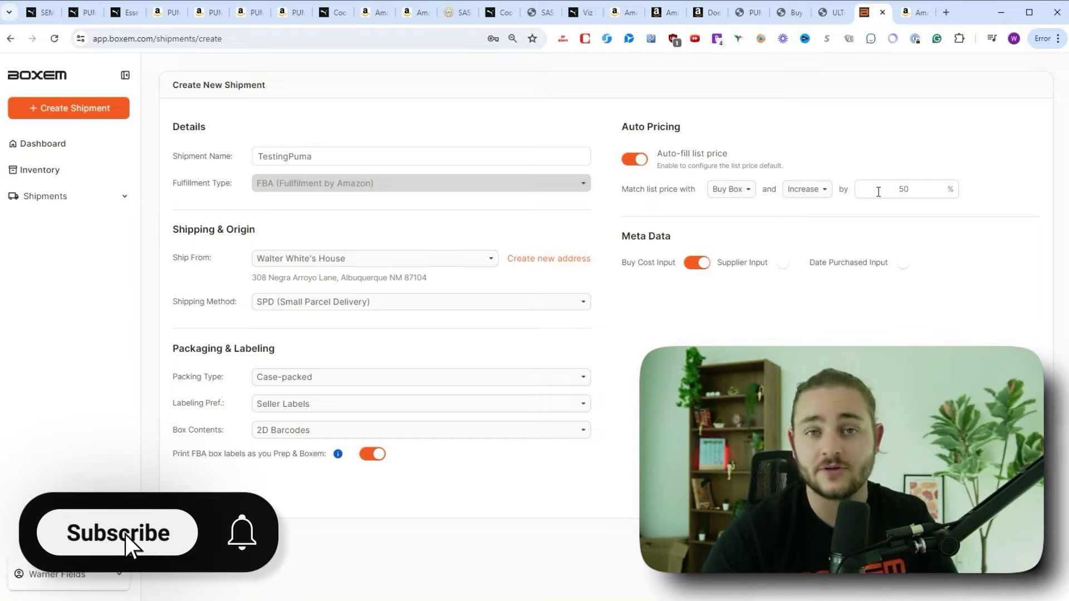
- Enable the supplier and date purchased inputs in the new shipment's metadata
left_click_drag(619, 262, 778, 317)
left_click(783, 264)
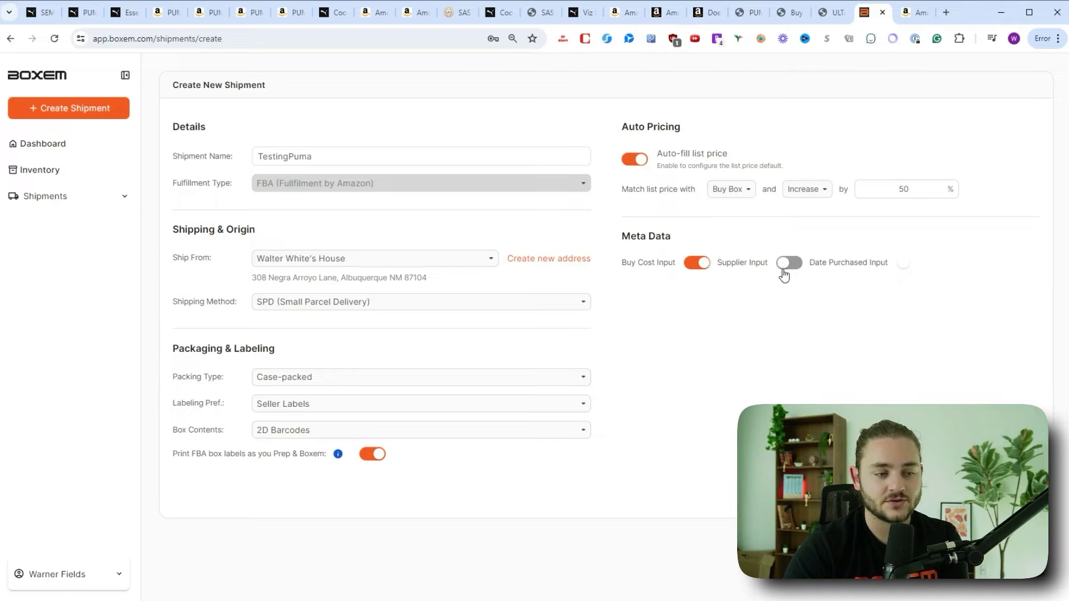
left_click(905, 265)
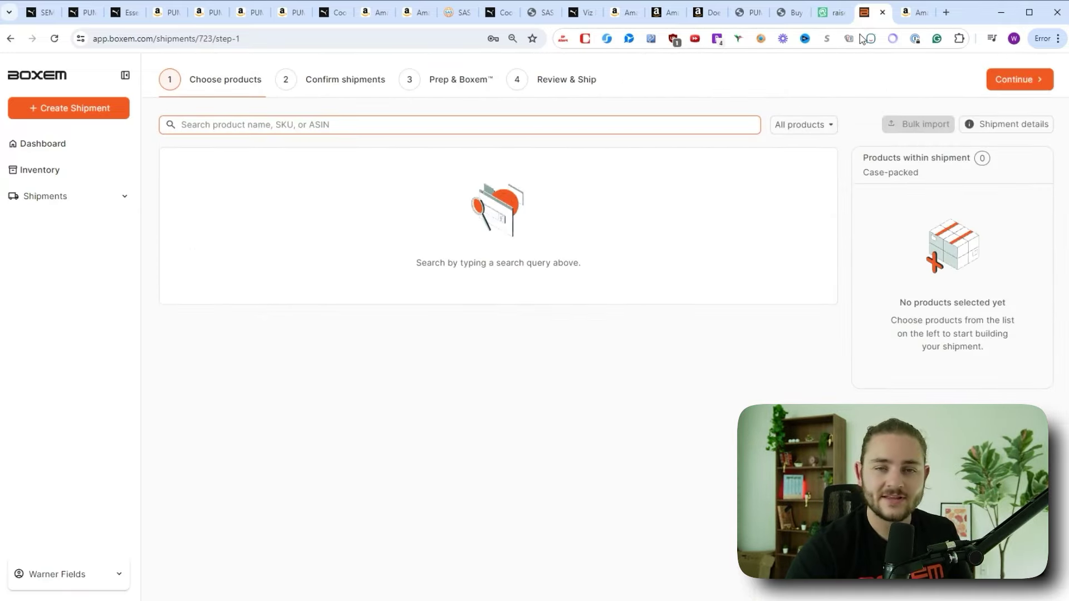
- Copy ASIN B0BXTXBK5T from the Puma slide's Amazon listing and search for it in the Boxem shipment's product search
left_click(914, 12)
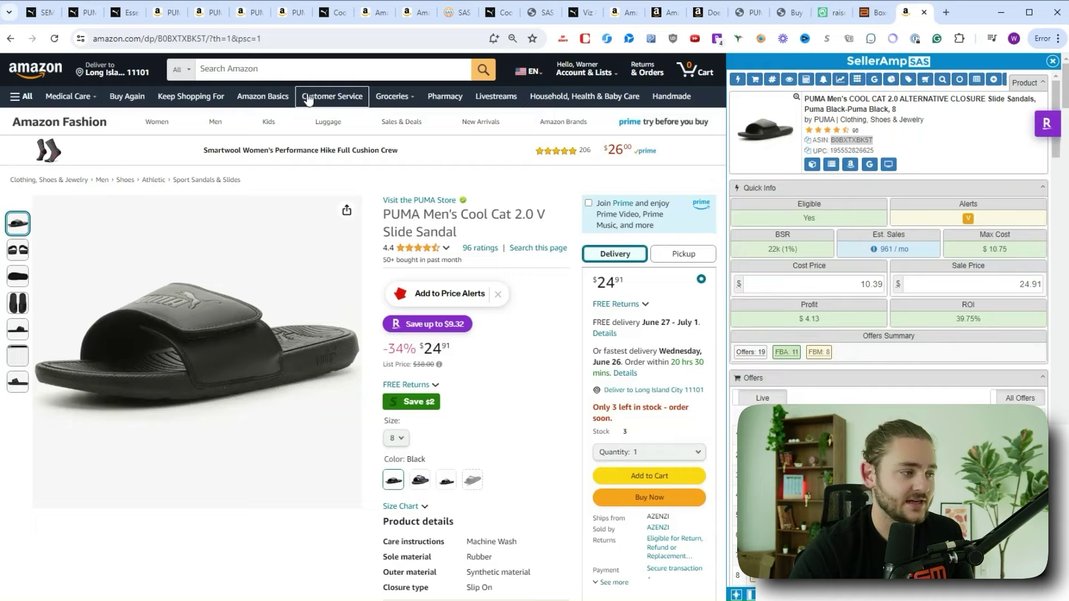
left_click(822, 137)
key("ctrl+c")
left_click(873, 12)
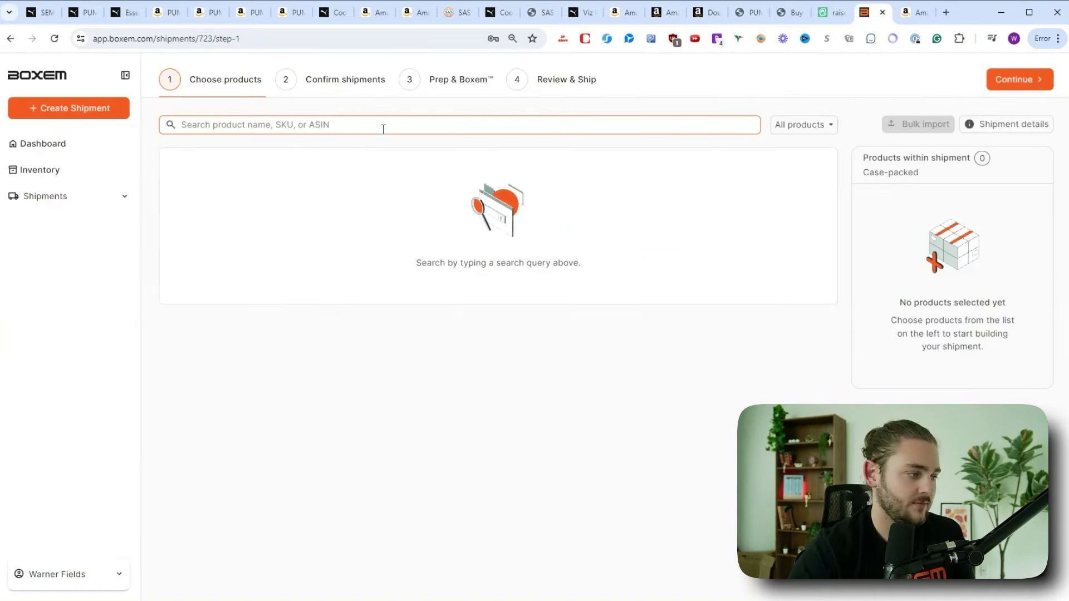
key("ctrl+v")
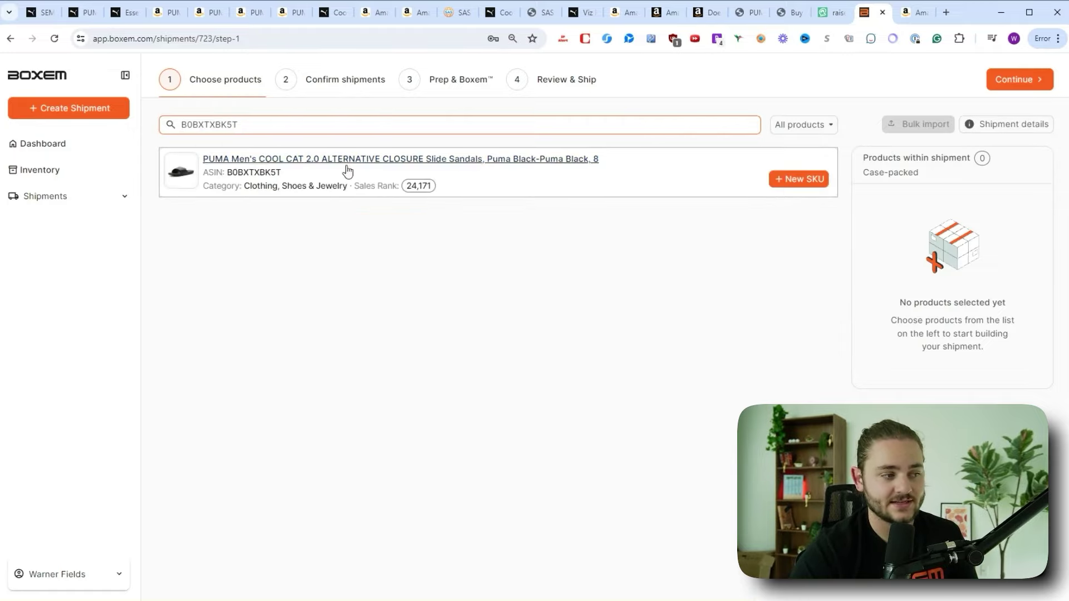
- Check the ASIN search under the Amazon catalog and Active products filters, and return the filter to All products
double_click(258, 125)
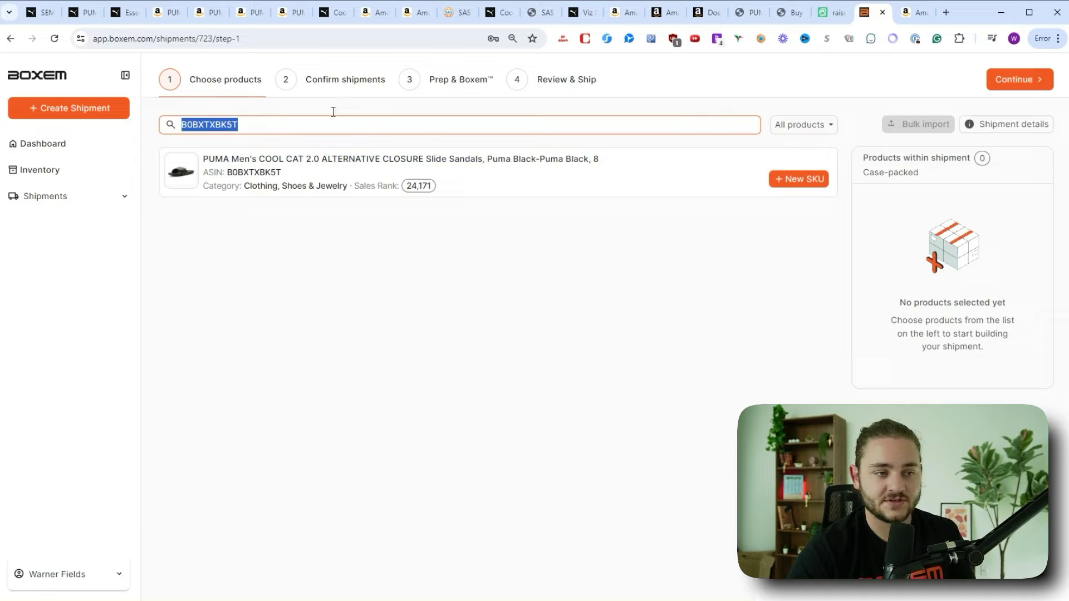
left_click(796, 126)
left_click(833, 221)
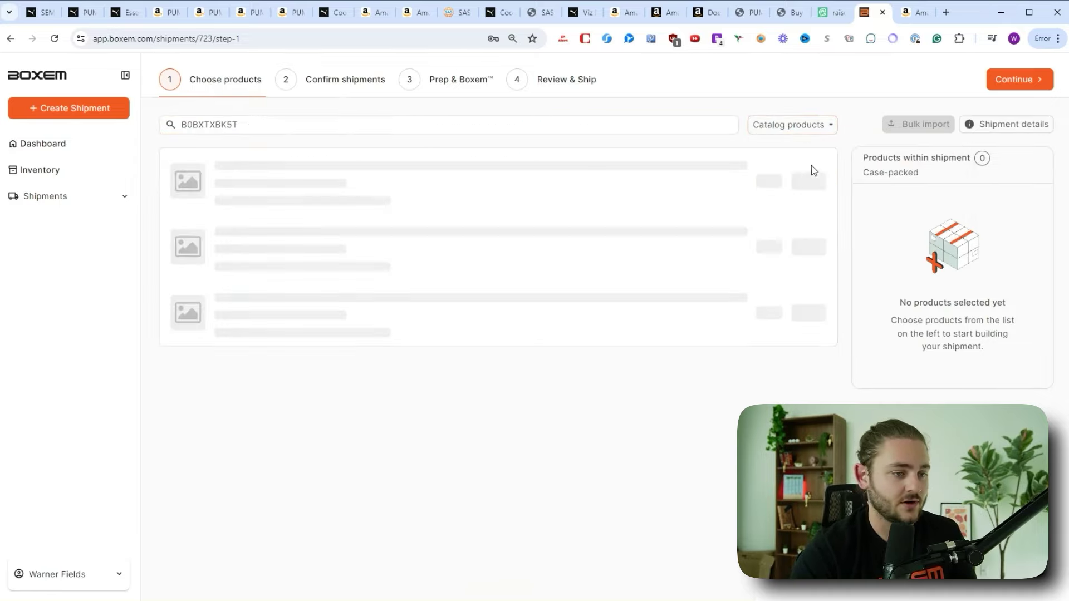
left_click(808, 132)
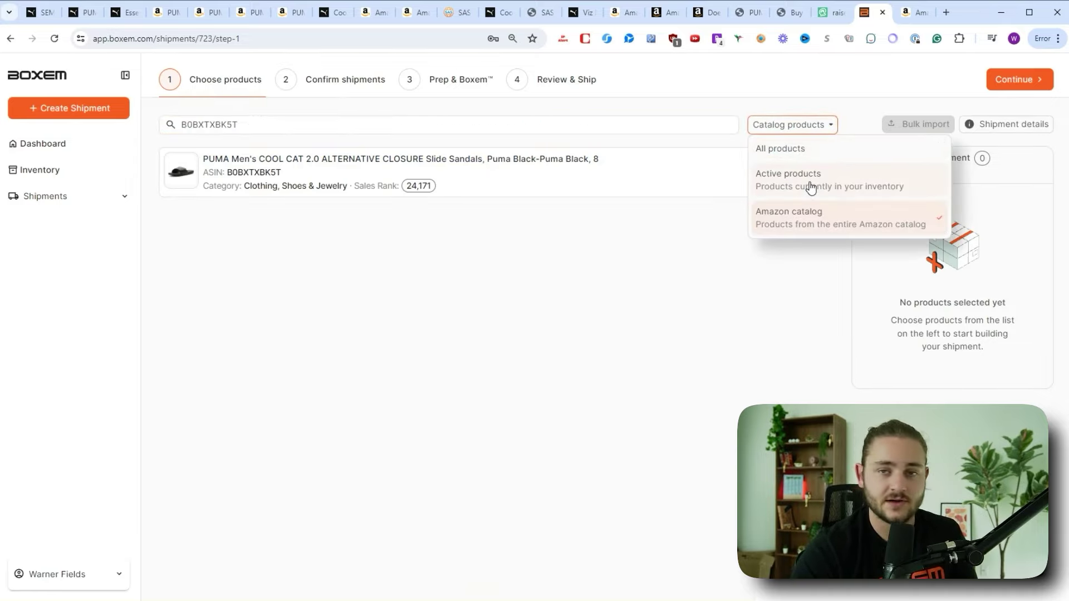
left_click(811, 186)
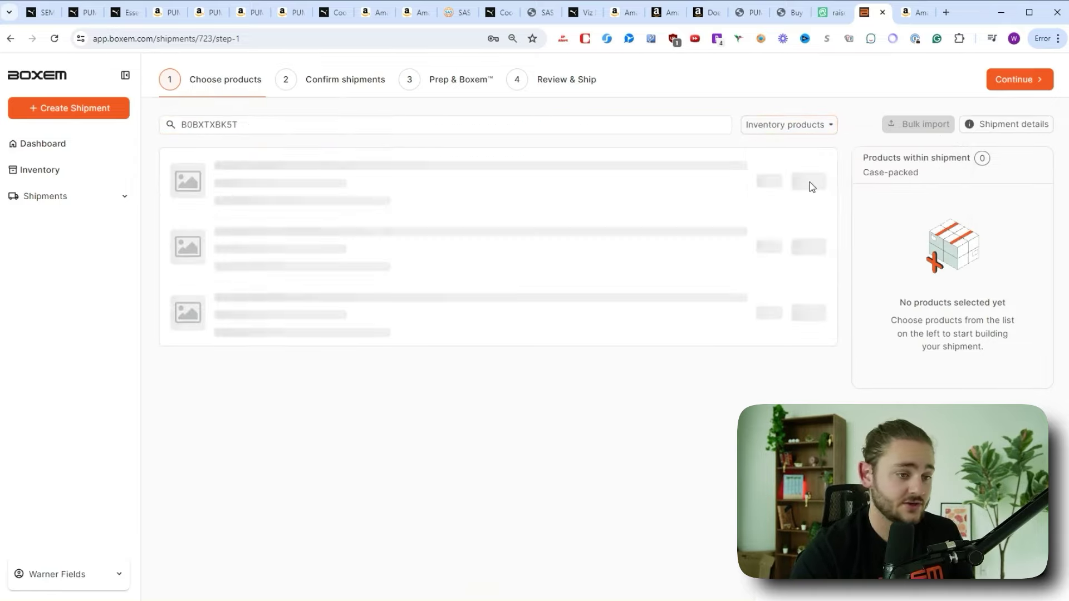
left_click(749, 130)
left_click(500, 219)
left_click(777, 131)
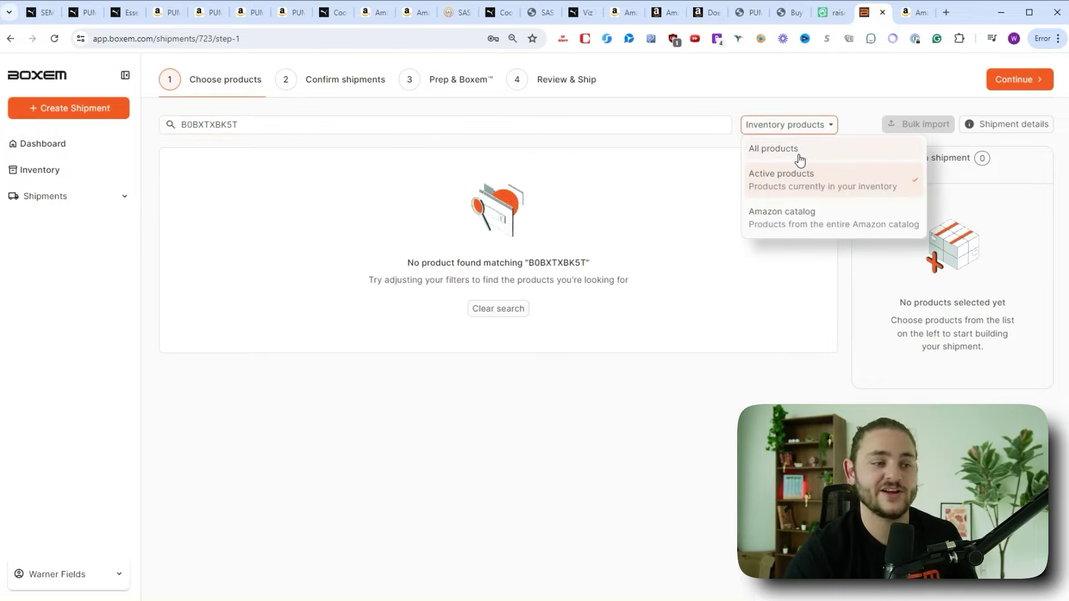
left_click(800, 160)
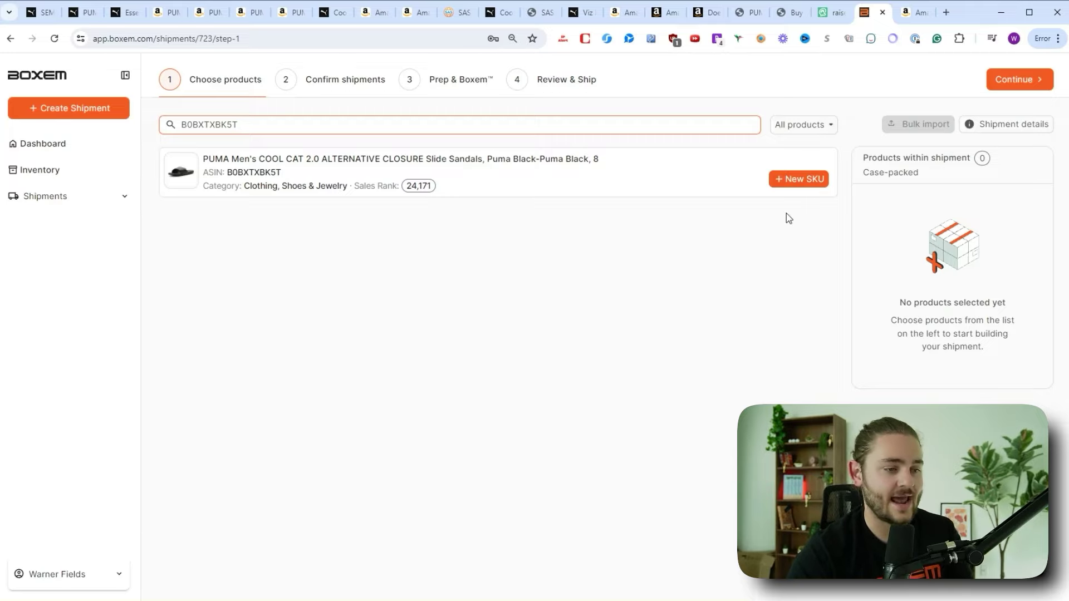
- Start a new SKU for the Puma slides with a $10.39 buy cost, 20 total units and 10 per case
left_click(796, 182)
left_click(974, 234)
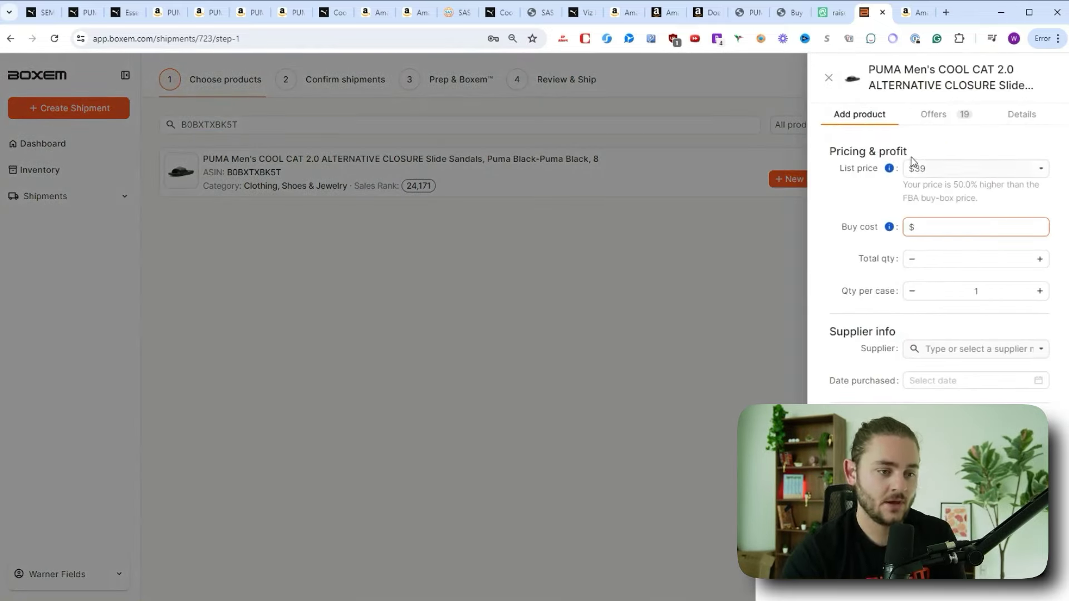
type("10.39")
key("Tab")
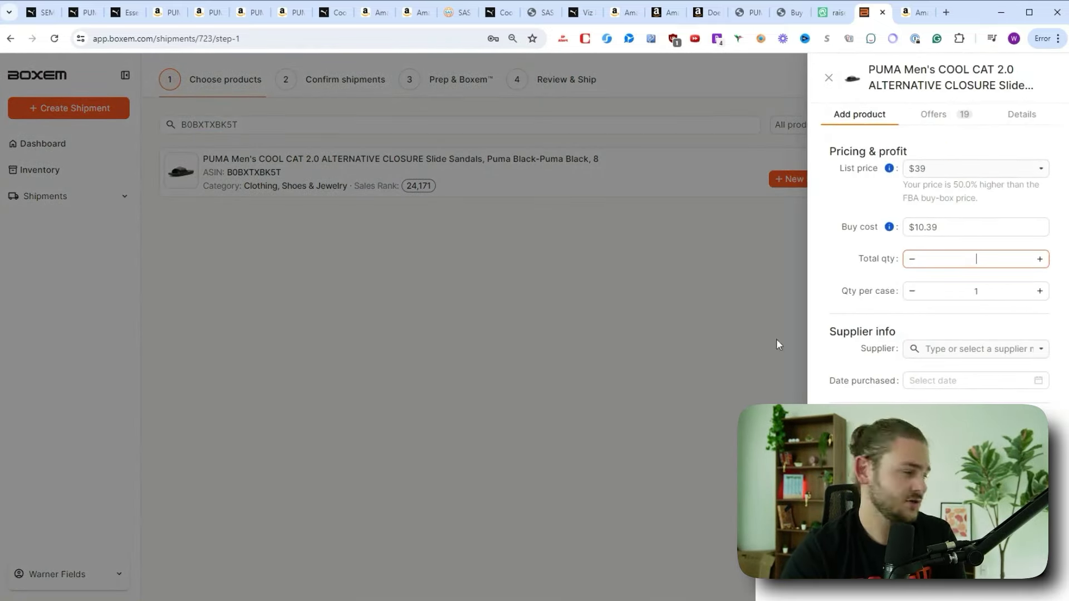
type("20")
left_click(962, 289)
type("10")
left_click(841, 279)
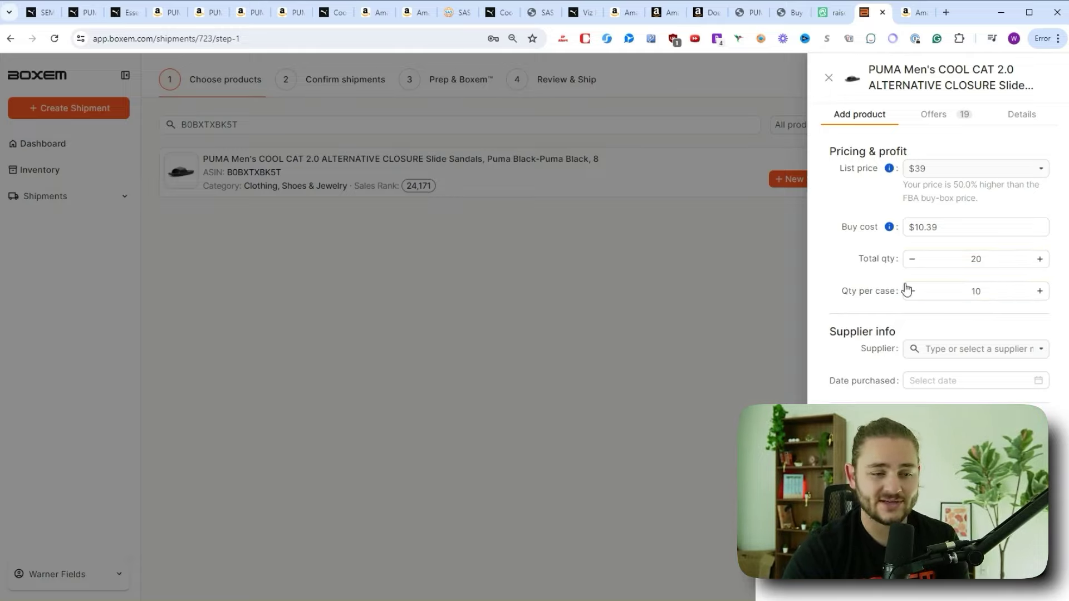
- Set the product's supplier to Testing and its purchase date to today, 2024-06-23
left_click(963, 352)
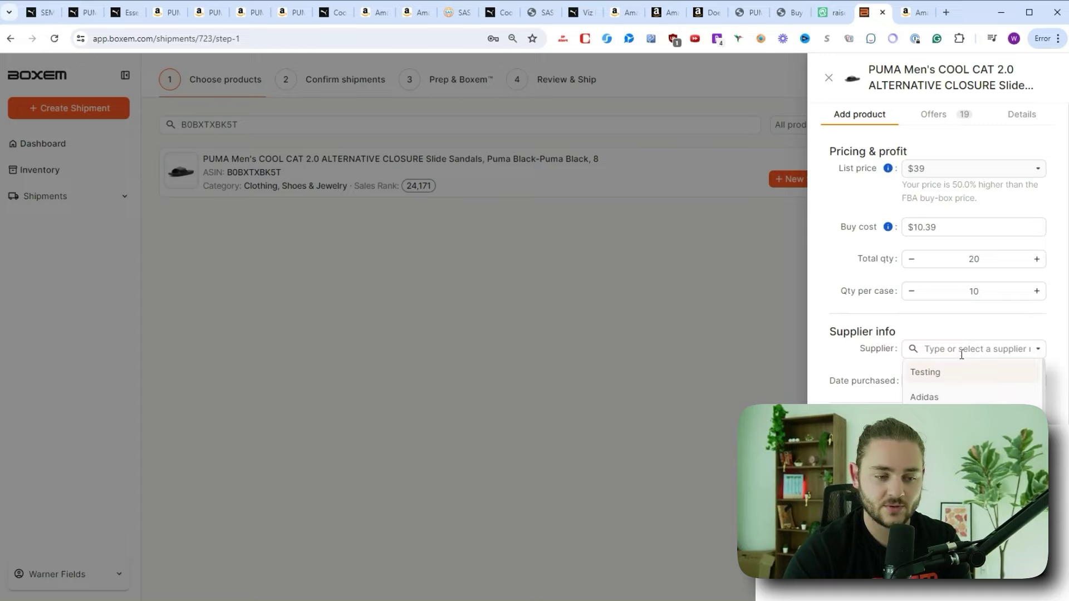
left_click(946, 373)
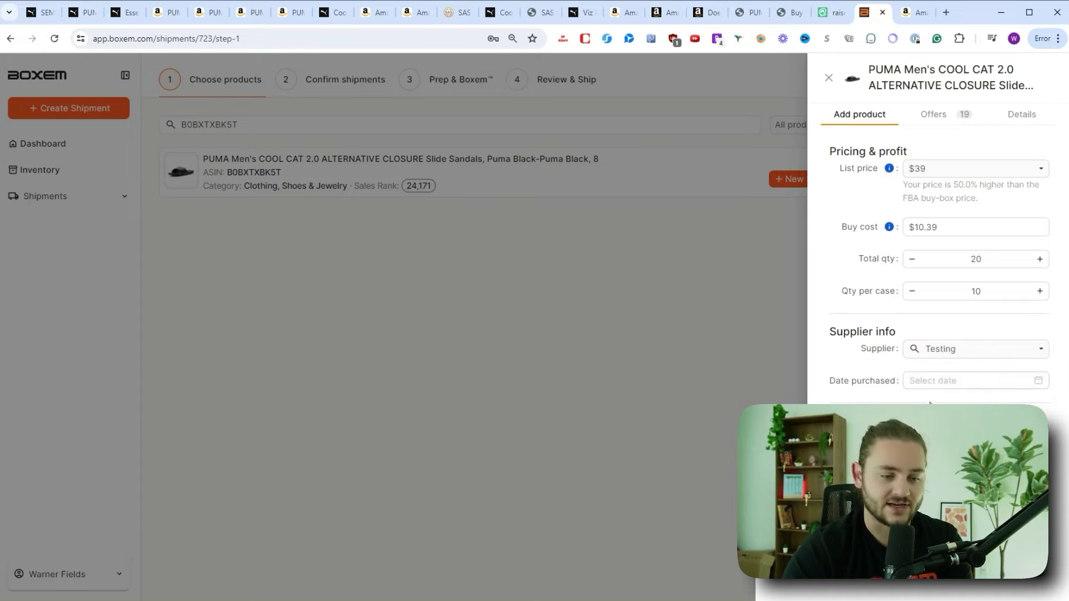
left_click(941, 381)
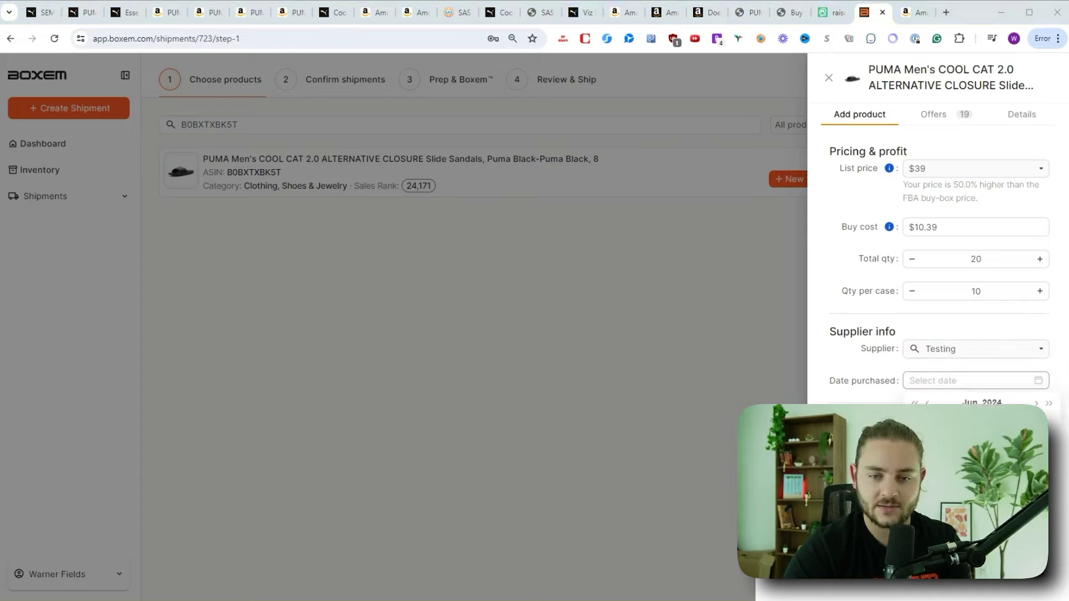
left_click(821, 462)
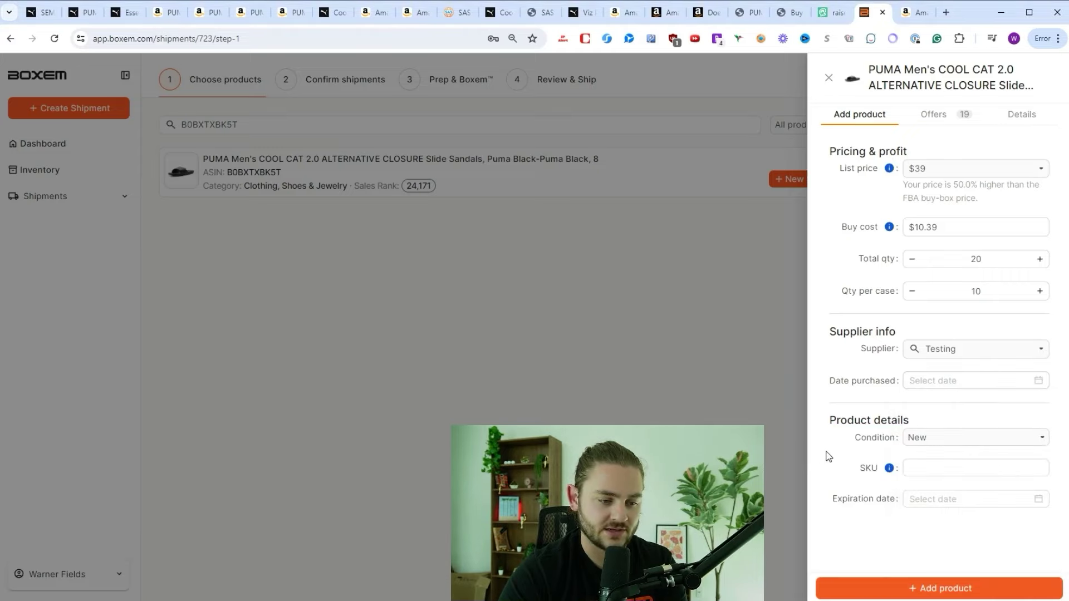
left_click(946, 381)
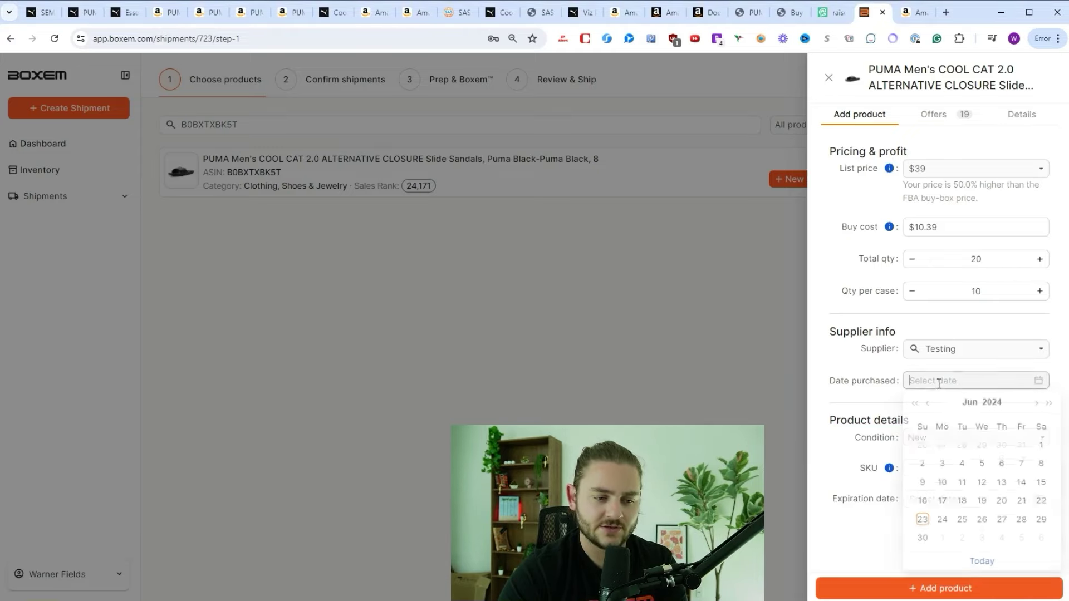
left_click(981, 573)
left_click(942, 467)
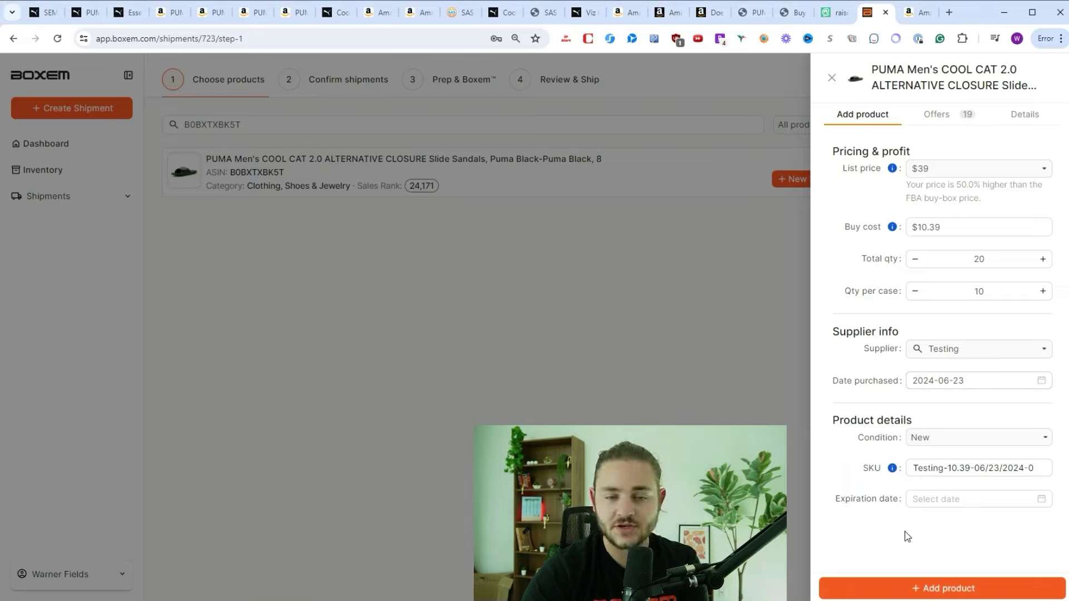
- Add the Puma slides to the shipment and confirm sending the shipment request to Amazon
double_click(872, 468)
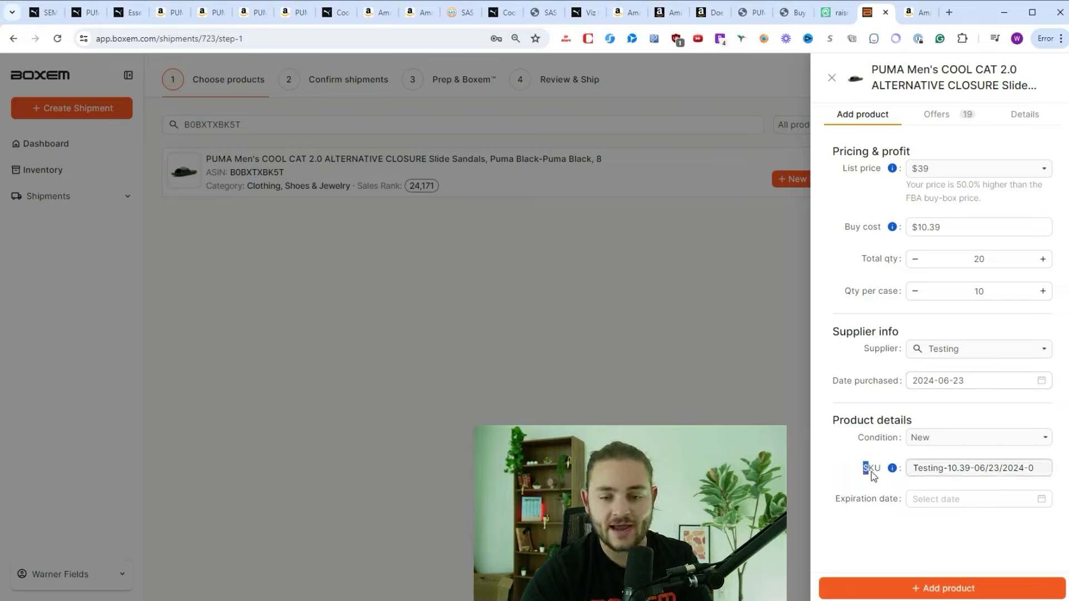
left_click_drag(946, 468, 1038, 472)
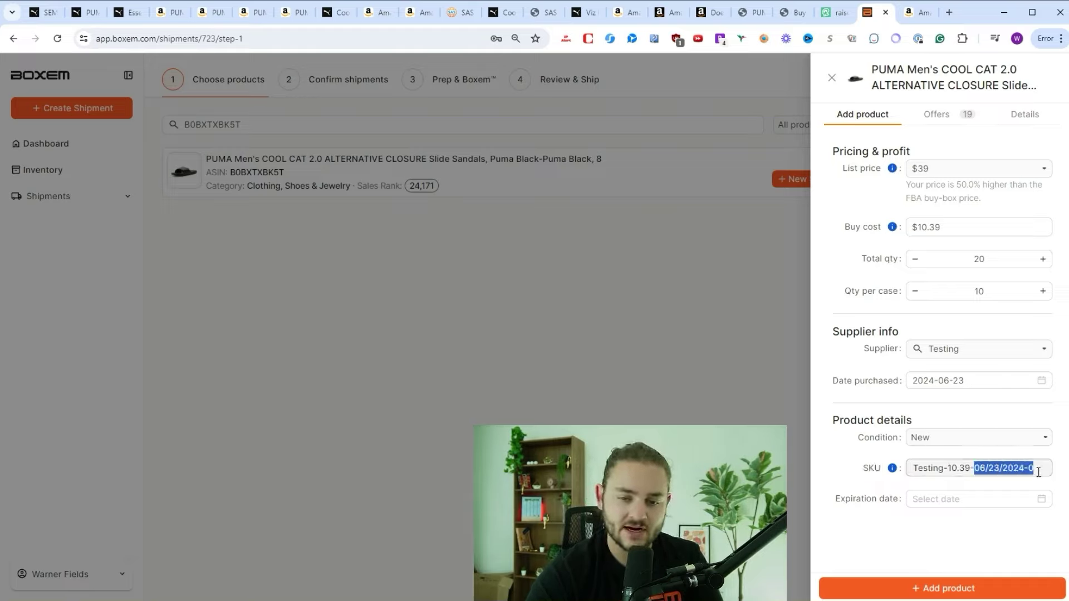
left_click(986, 544)
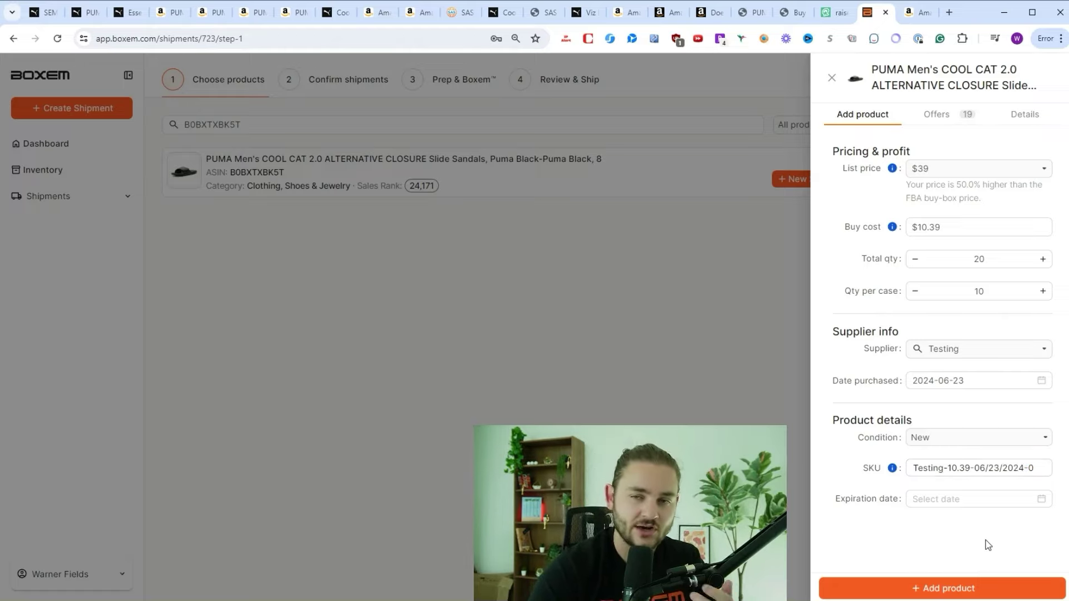
left_click(922, 465)
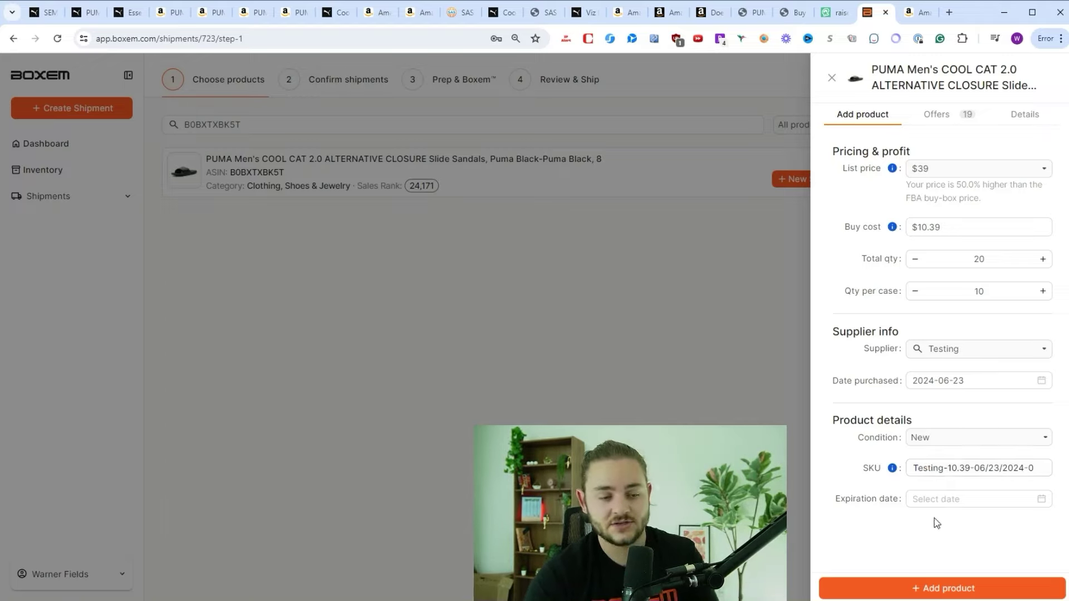
left_click(941, 588)
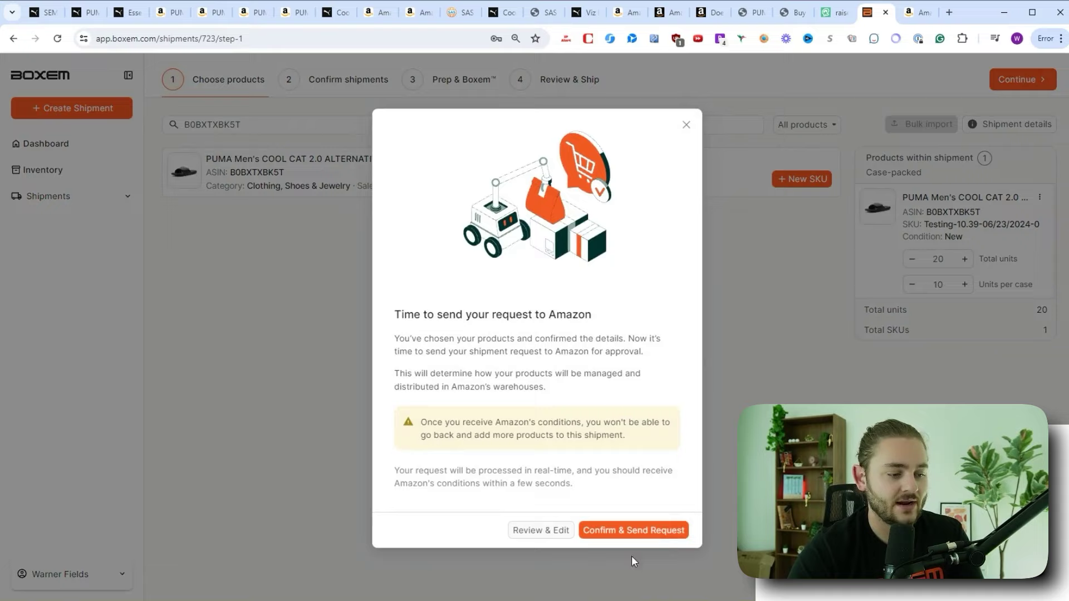
left_click(625, 533)
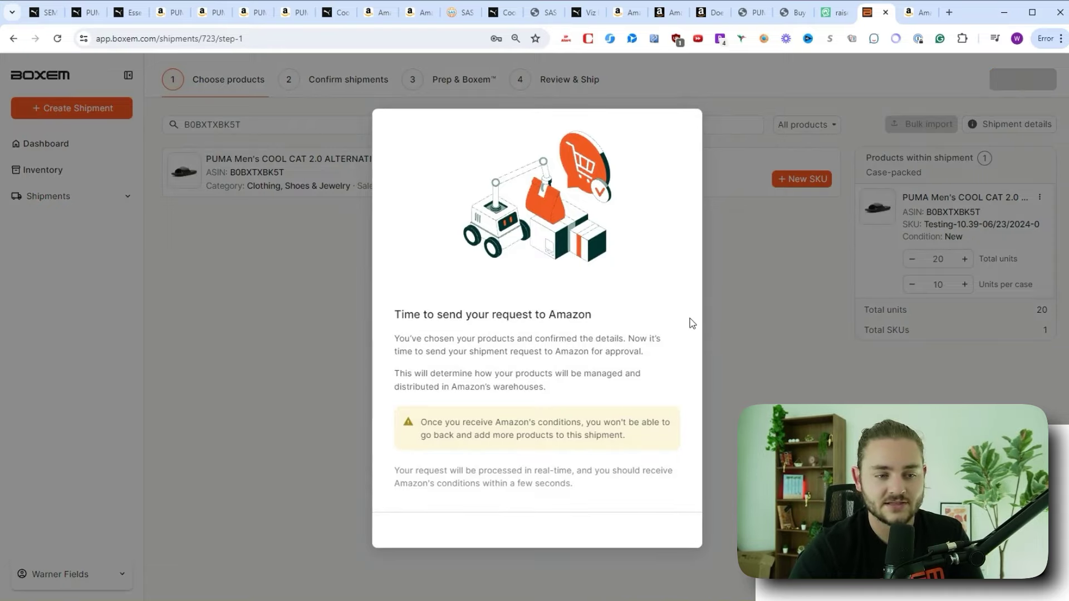
- Examine the split shipments, comparing the destination and the products of each one
scroll(612, 325, "down", 2)
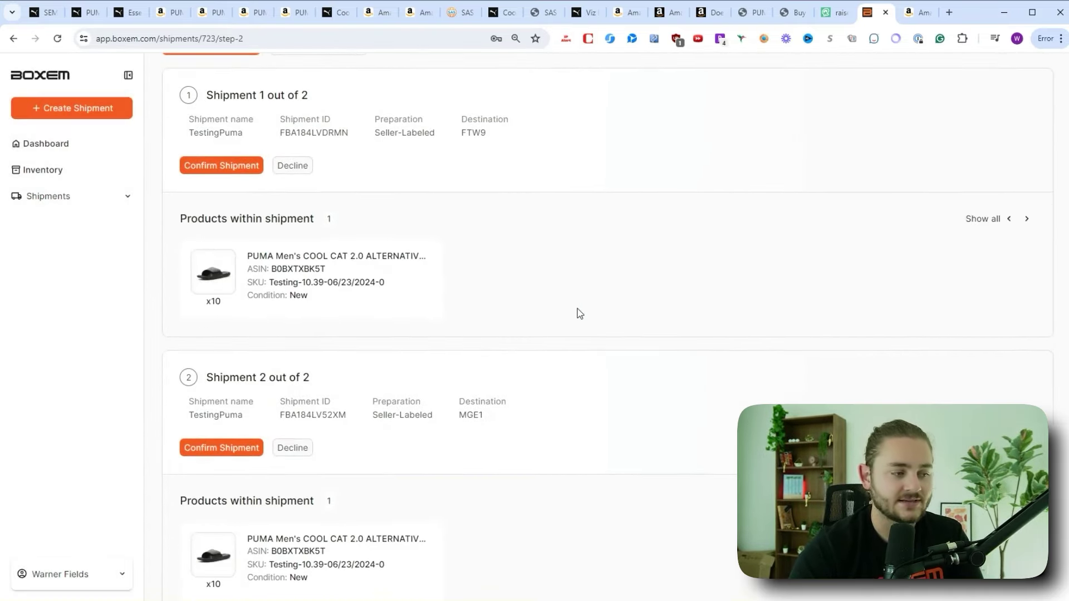
scroll(579, 313, "up", 2)
scroll(567, 314, "down", 3)
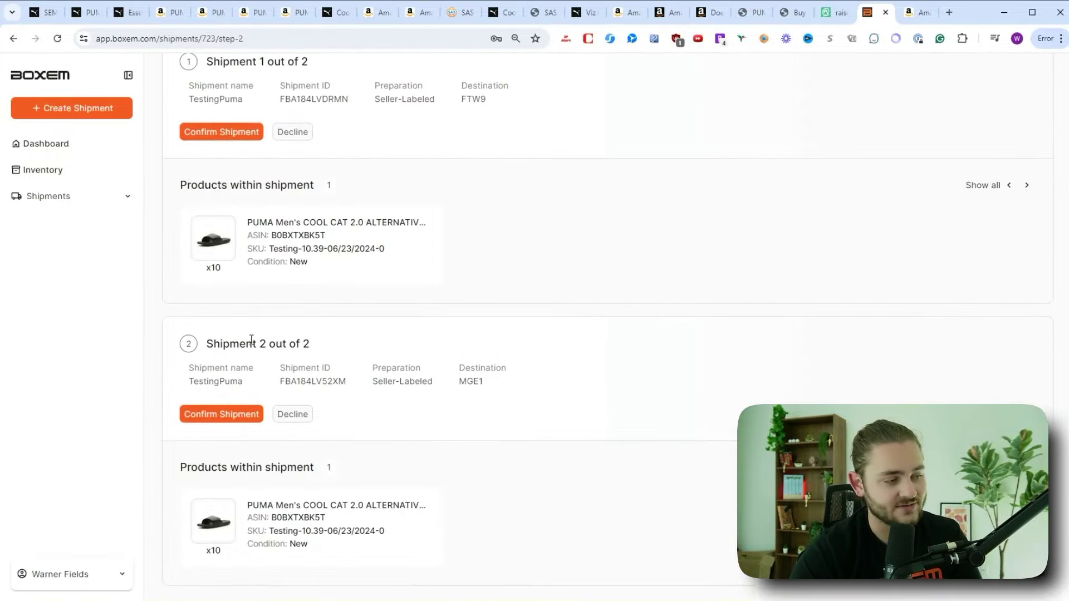
scroll(273, 334, "up", 3)
scroll(301, 361, "down", 3)
scroll(501, 345, "up", 3)
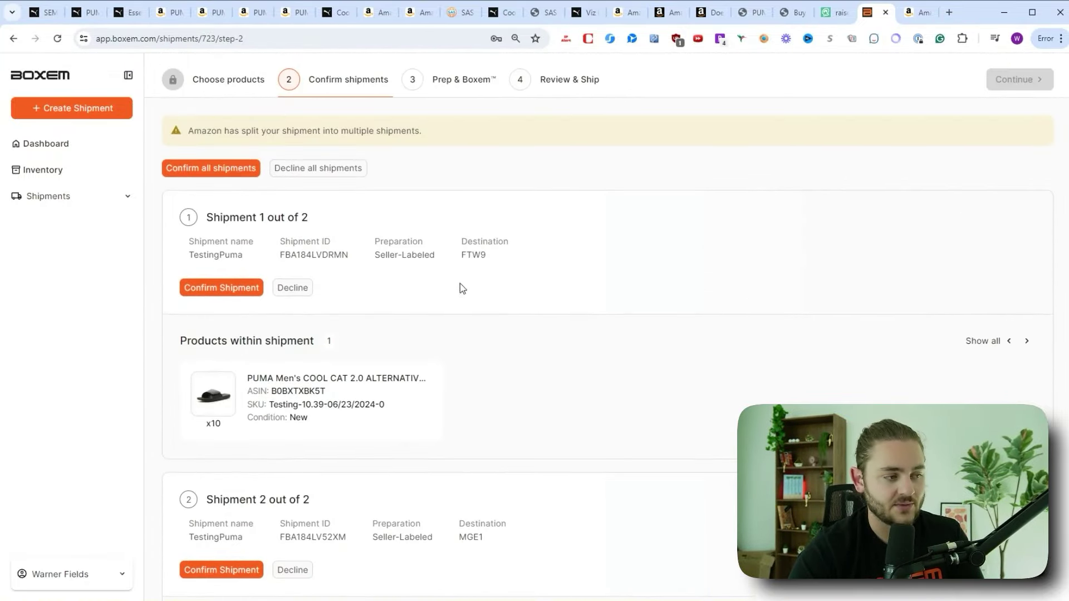
scroll(496, 336, "down", 3)
left_click_drag(455, 385, 513, 388)
left_click(460, 384)
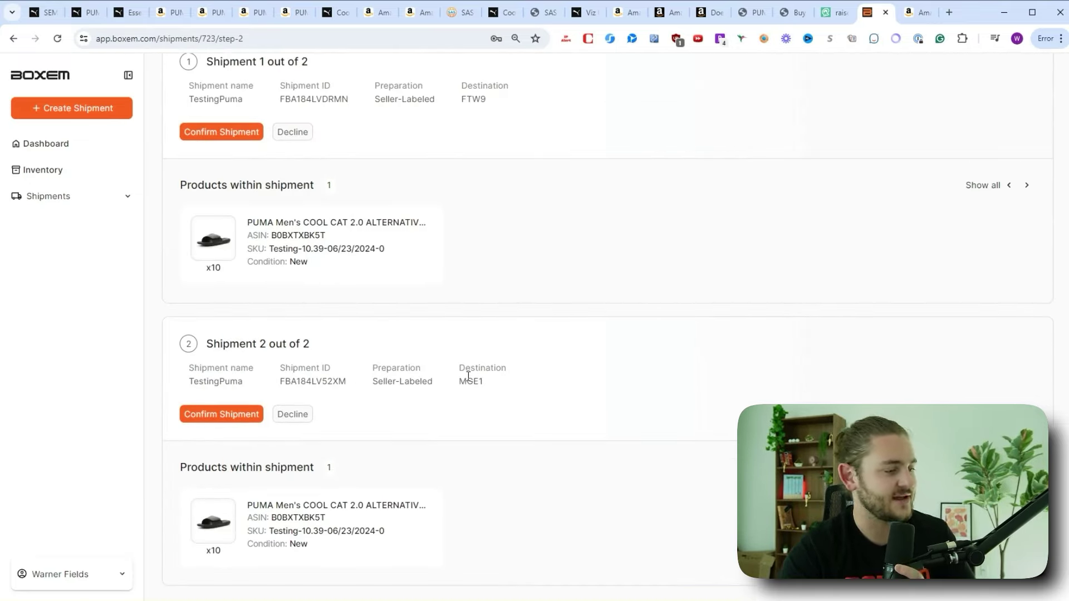
left_click_drag(457, 363, 486, 386)
left_click(348, 359)
scroll(348, 359, "up", 1)
scroll(349, 379, "up", 3)
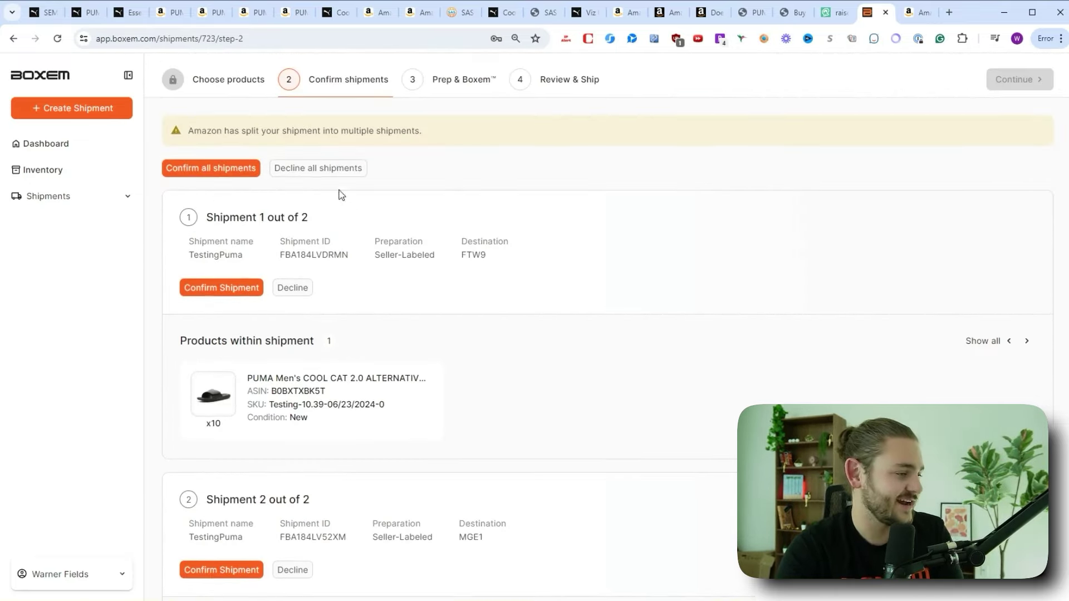
- Confirm all the split shipments and accept that the action is irreversible
left_click(239, 168)
left_click(583, 365)
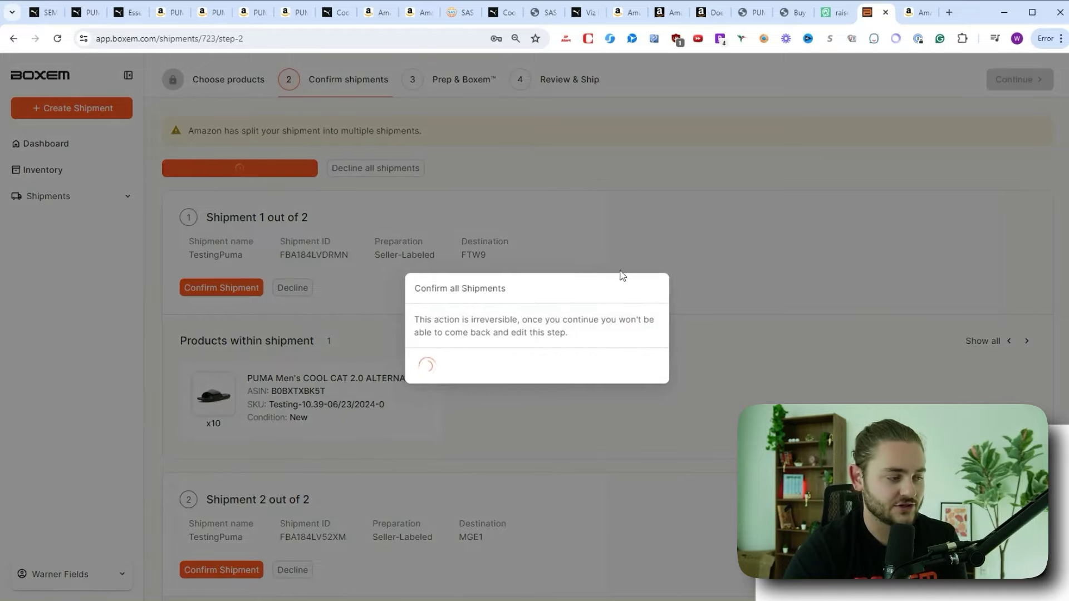
scroll(390, 287, "down", 3)
scroll(414, 280, "up", 3)
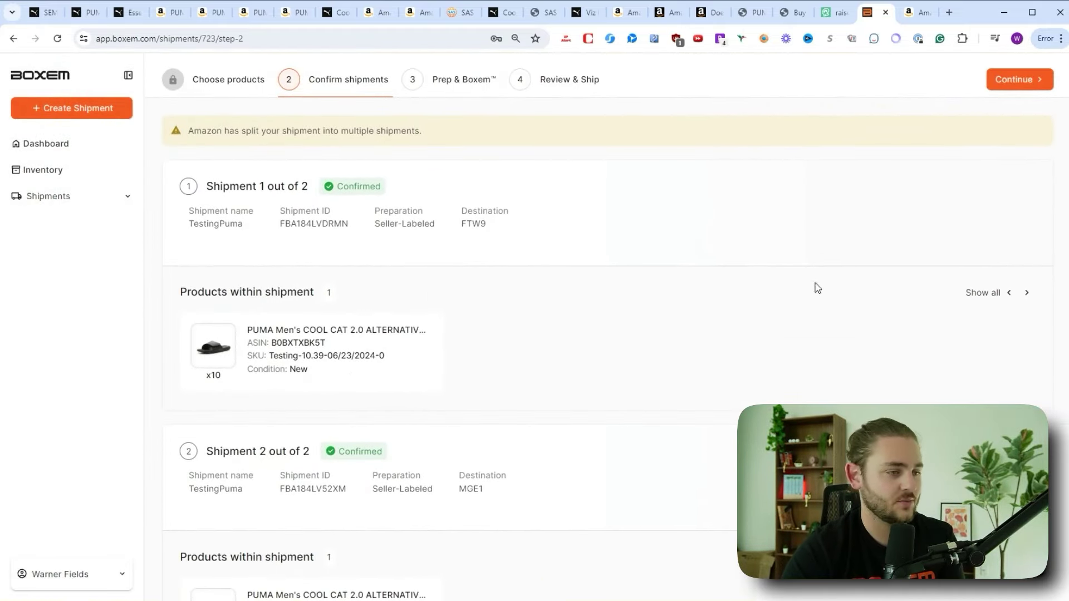
- Proceed to prep and bulk assign the first shipment's Puma slides with 10 units per box and 1 box
left_click(1018, 79)
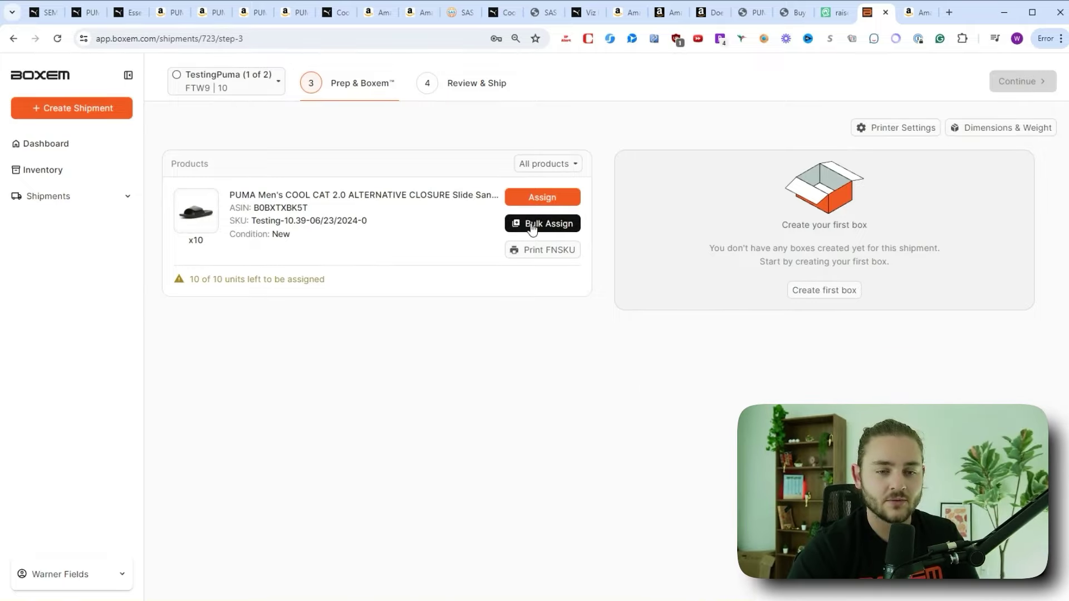
left_click(532, 225)
left_click(243, 192)
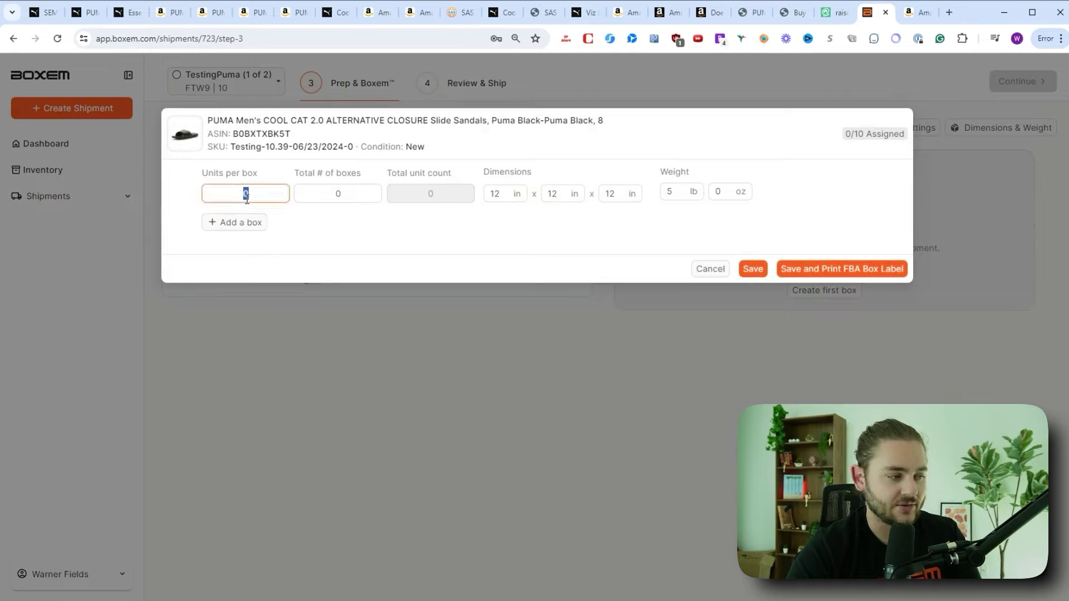
type("10")
left_click(329, 193)
type("1")
left_click(408, 239)
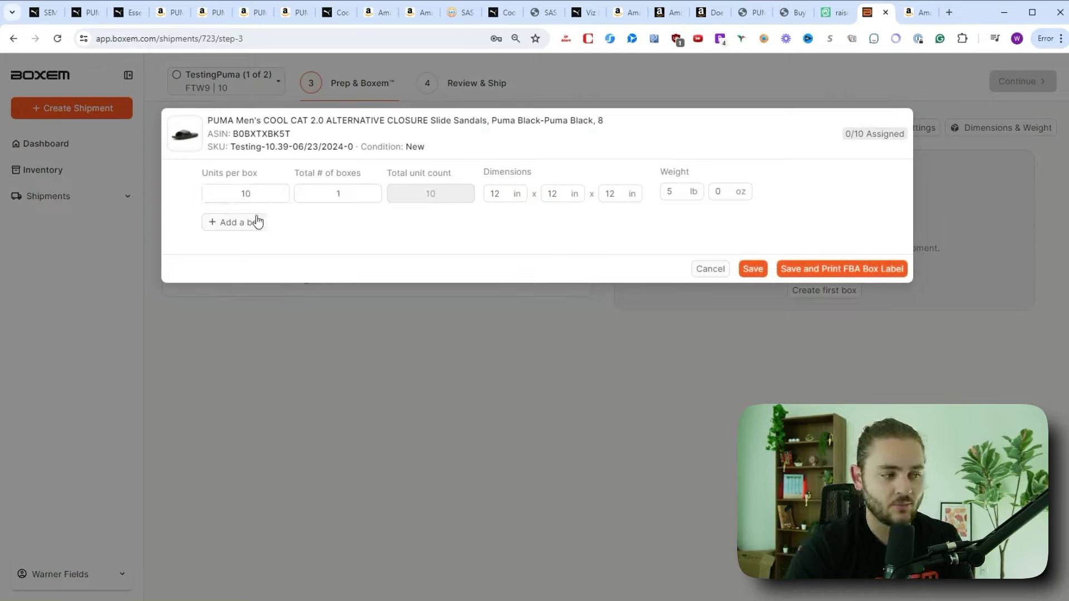
- Try splitting the slides into 2 boxes of 5 units each in the bulk assignment
double_click(241, 199)
type("5")
left_click(349, 199)
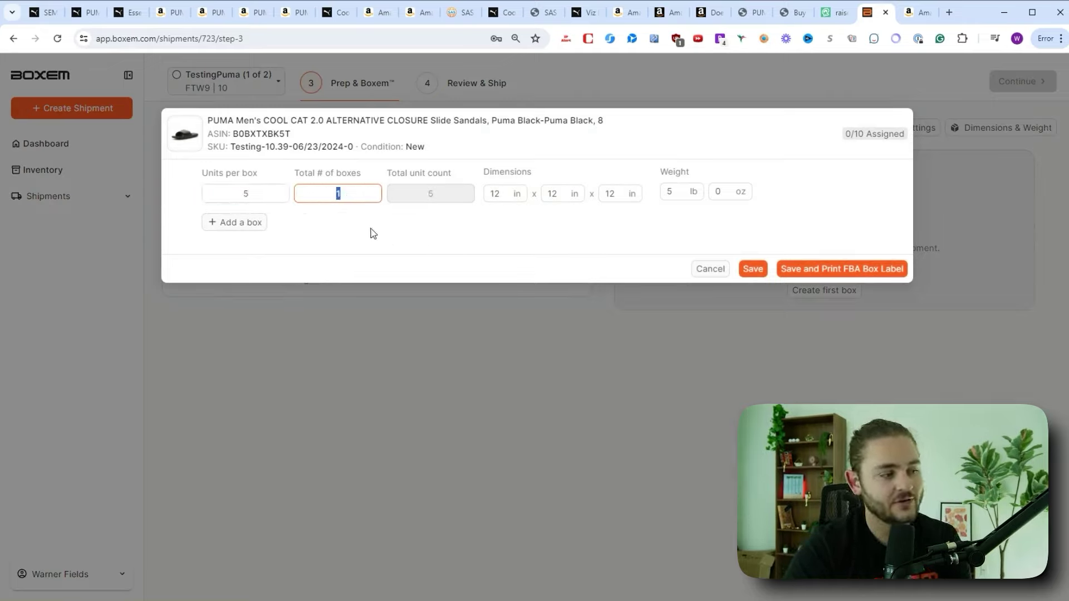
type("2")
left_click(312, 230)
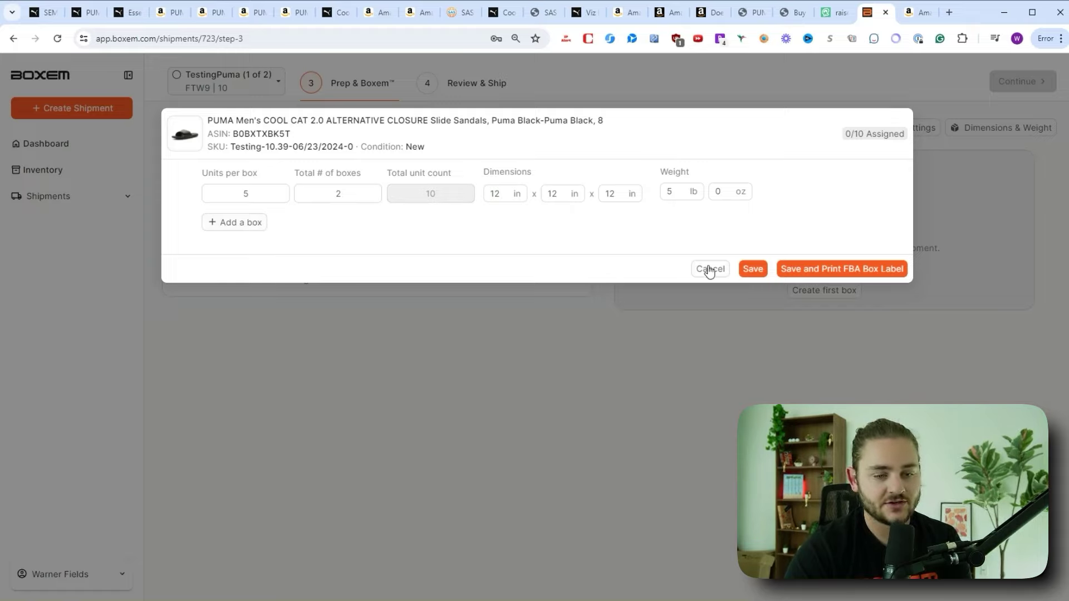
- Return the bulk assignment to 1 box holding 10 units
left_click(347, 193)
type("1")
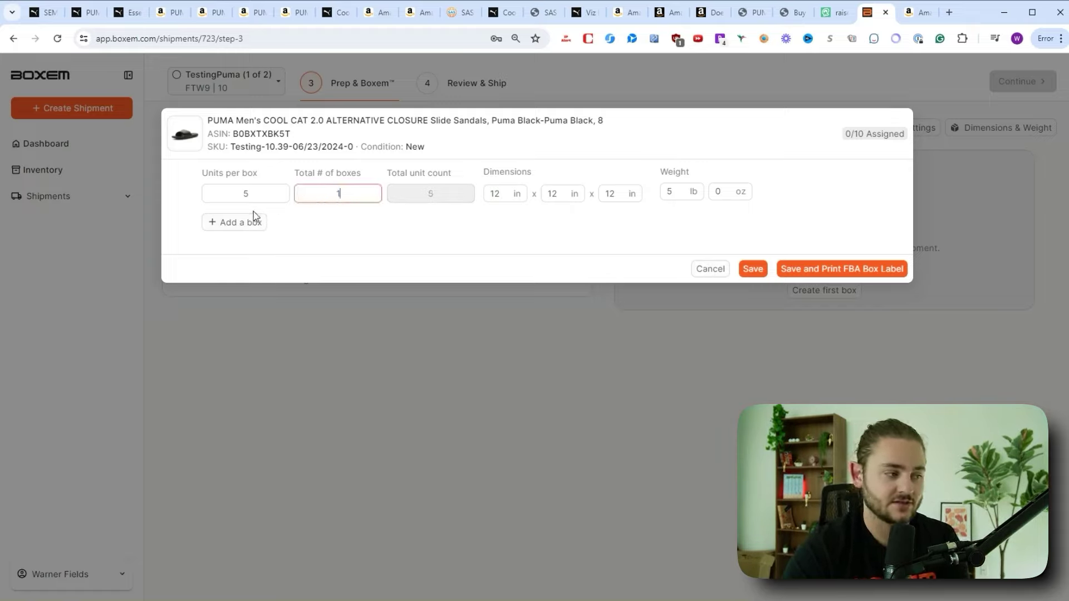
key("shift+Tab")
type("10")
key("Tab")
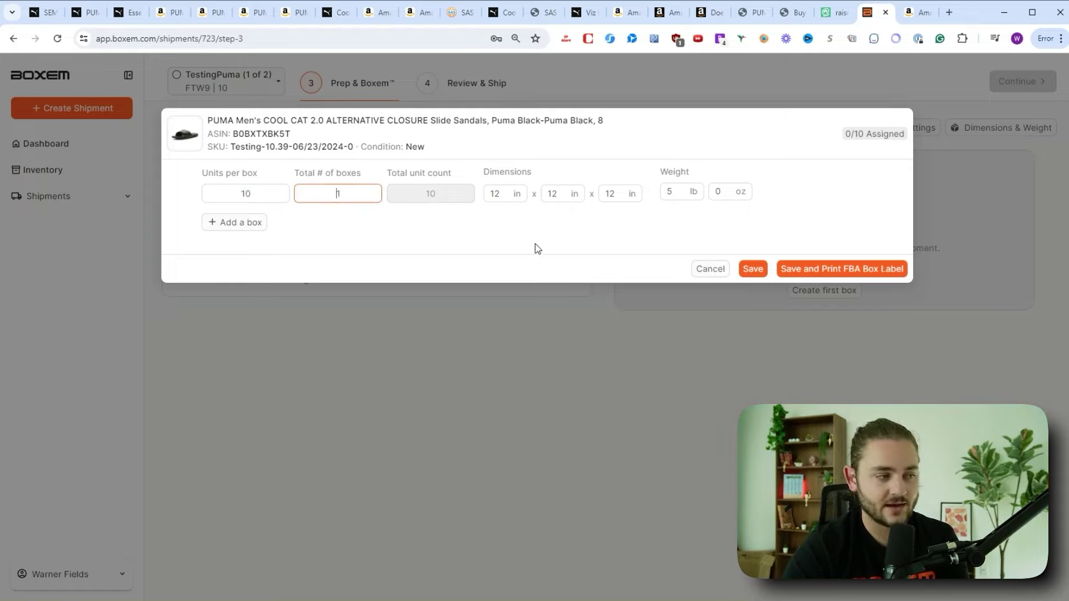
- Set the box's weight to 15 lb and its first dimension to 20 in
left_click(682, 192)
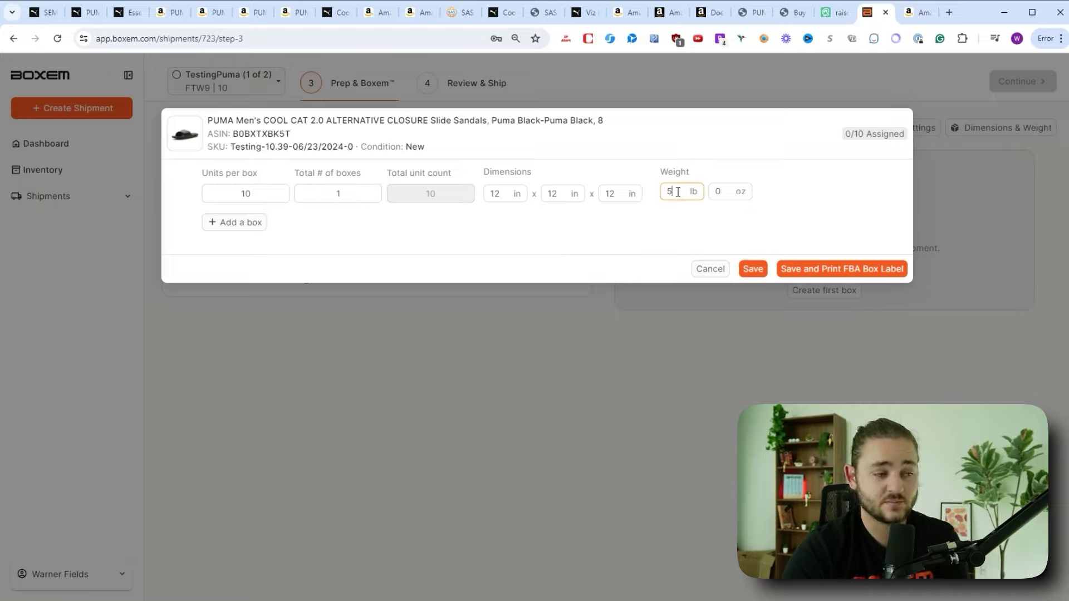
left_click(678, 219)
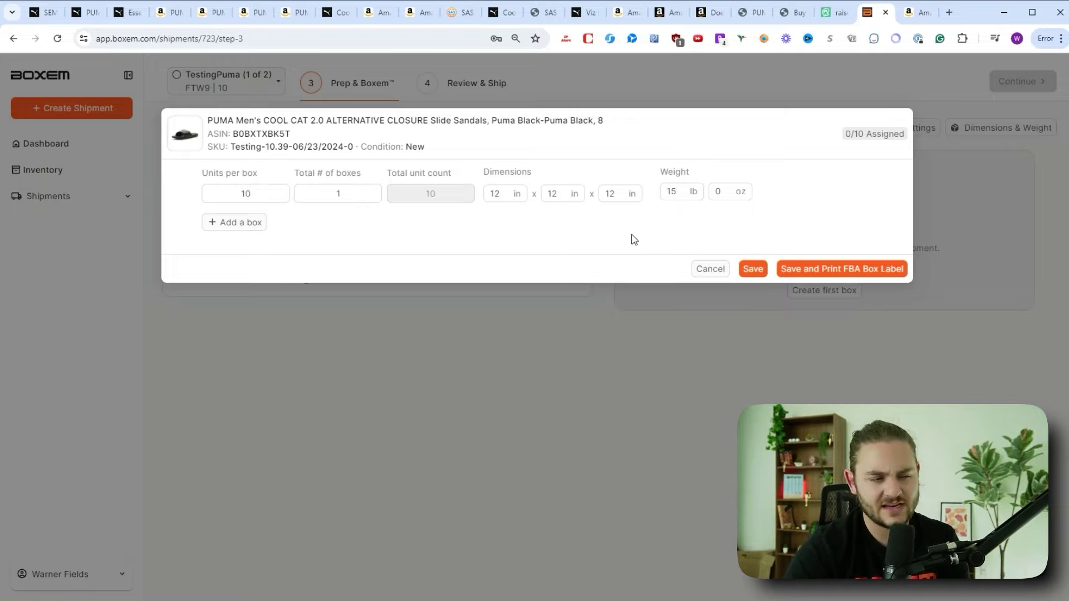
left_click(501, 199)
type("20")
key("Tab")
left_click(481, 252)
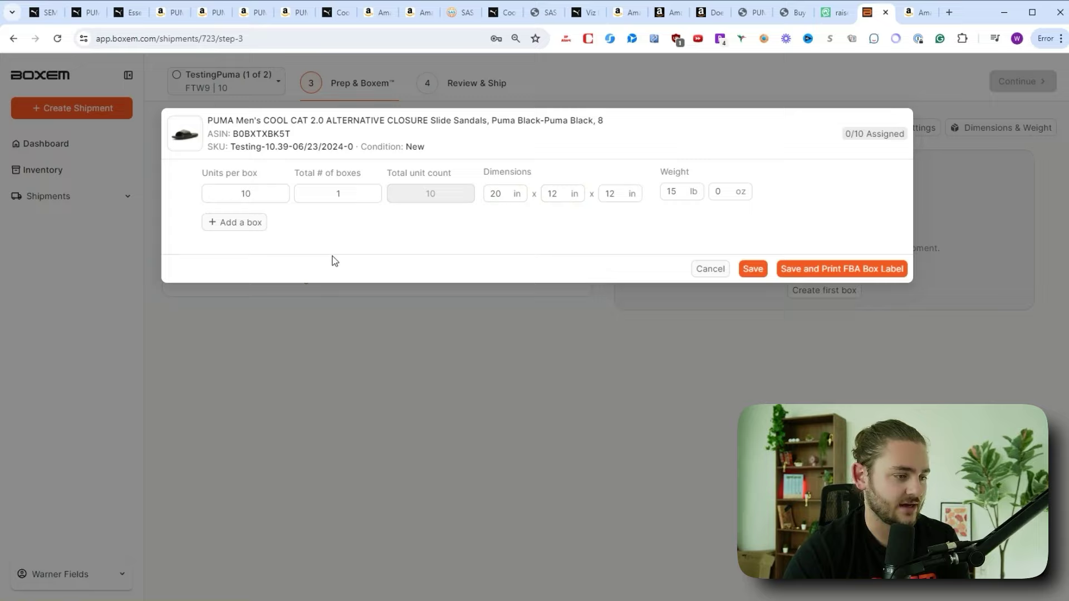
- Add a second box configuration to the bulk assignment and delete it again
left_click(243, 226)
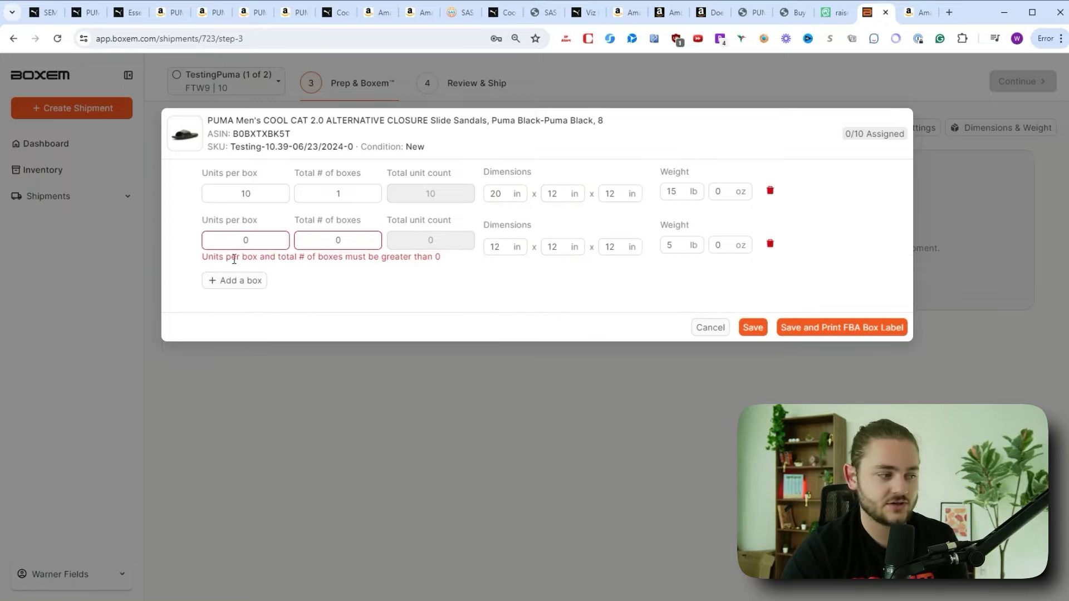
left_click(230, 237)
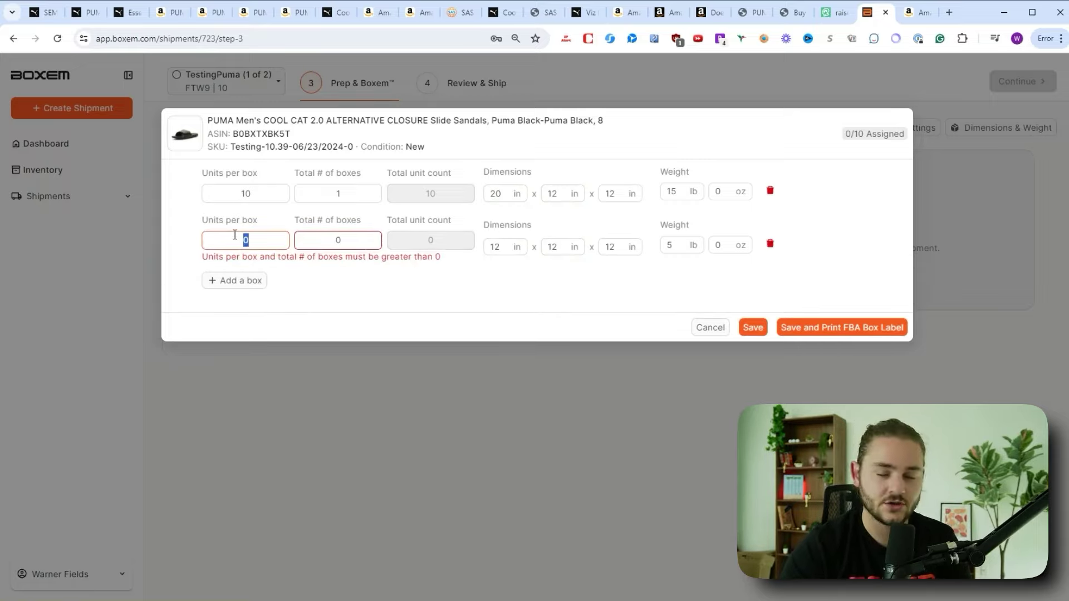
left_click(770, 244)
- Save the box assignment and print its FBA box label
left_click(554, 193)
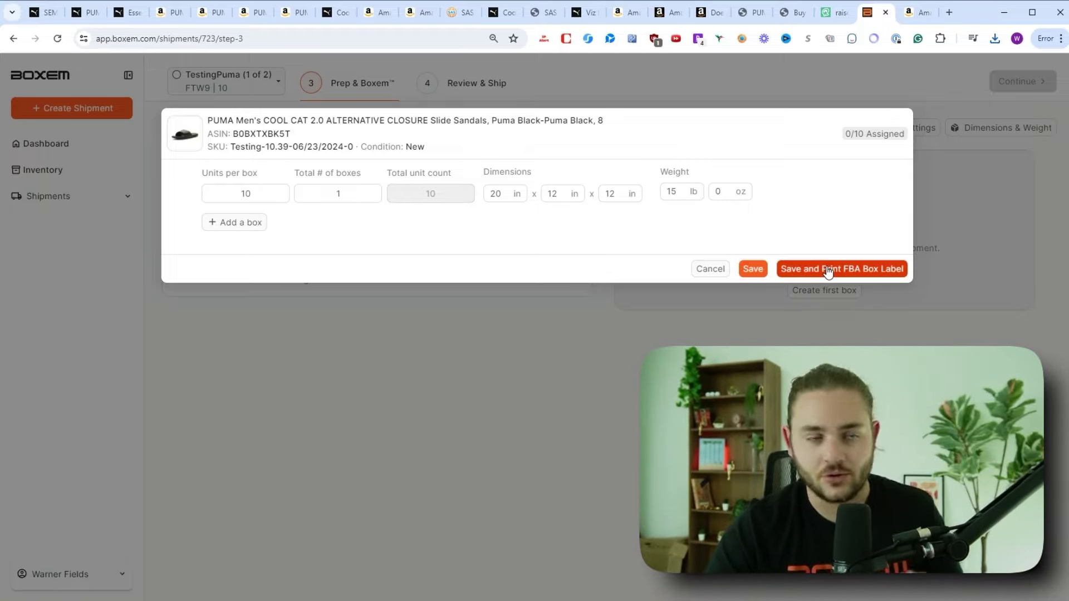
left_click(828, 269)
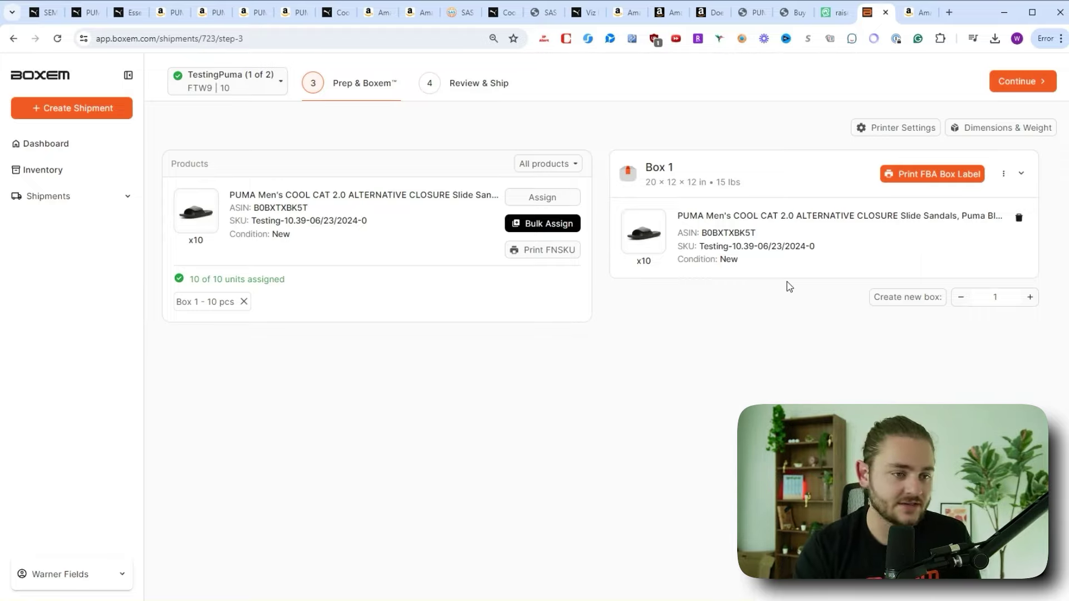
- Examine the printer settings for FNSKU and box labels, and return to the shipment
left_click(876, 132)
scroll(625, 305, "down", 1)
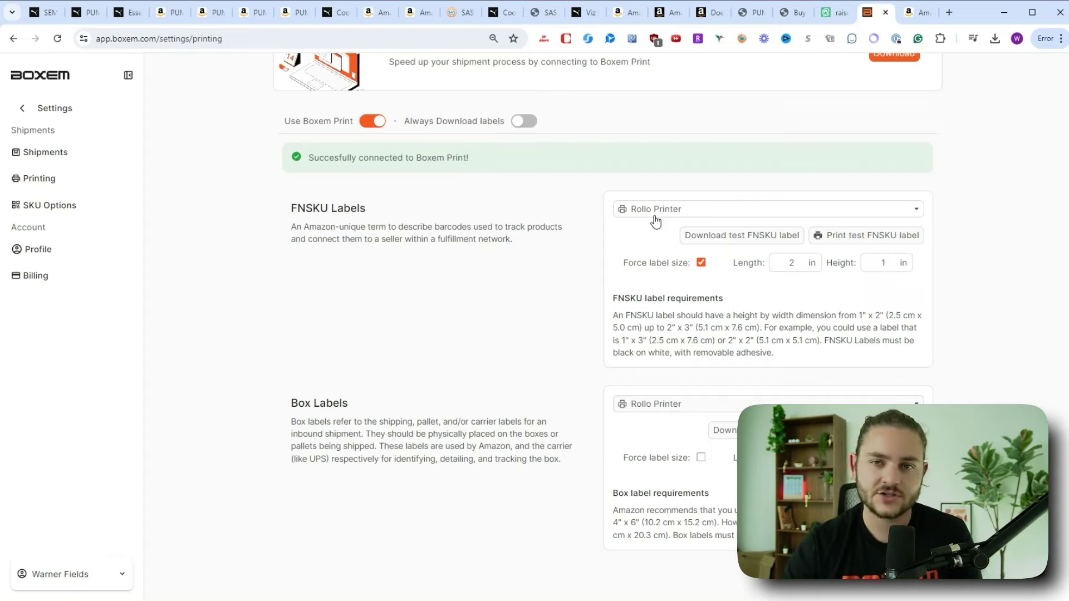
scroll(656, 221, "down", 1)
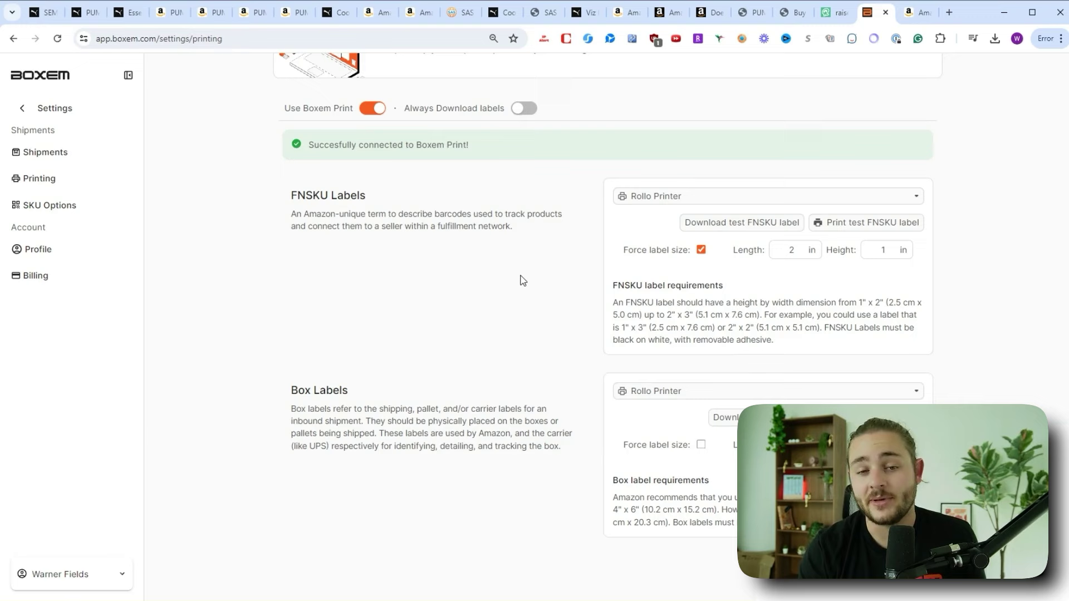
scroll(453, 325, "up", 2)
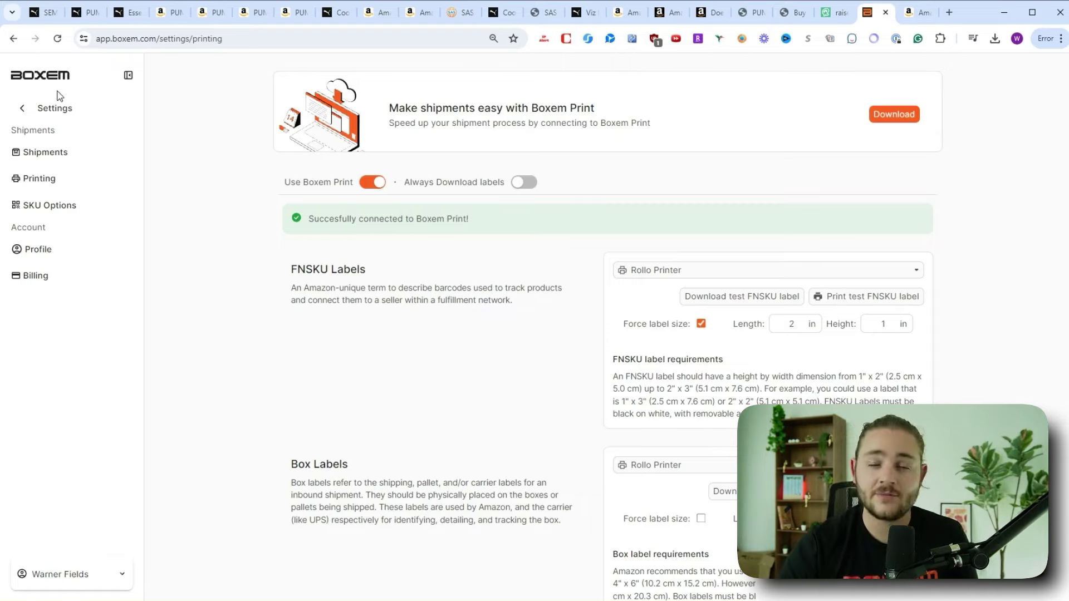
left_click(27, 106)
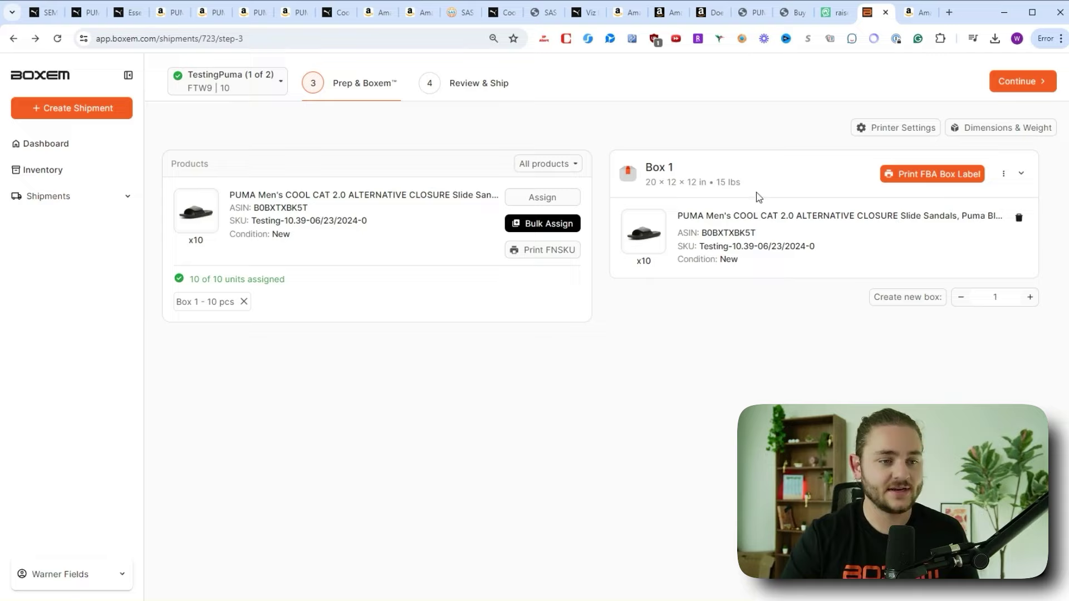
- Proceed to the first shipment's final review, check the estimated shipping charge and accept the shipping charges
left_click(1021, 82)
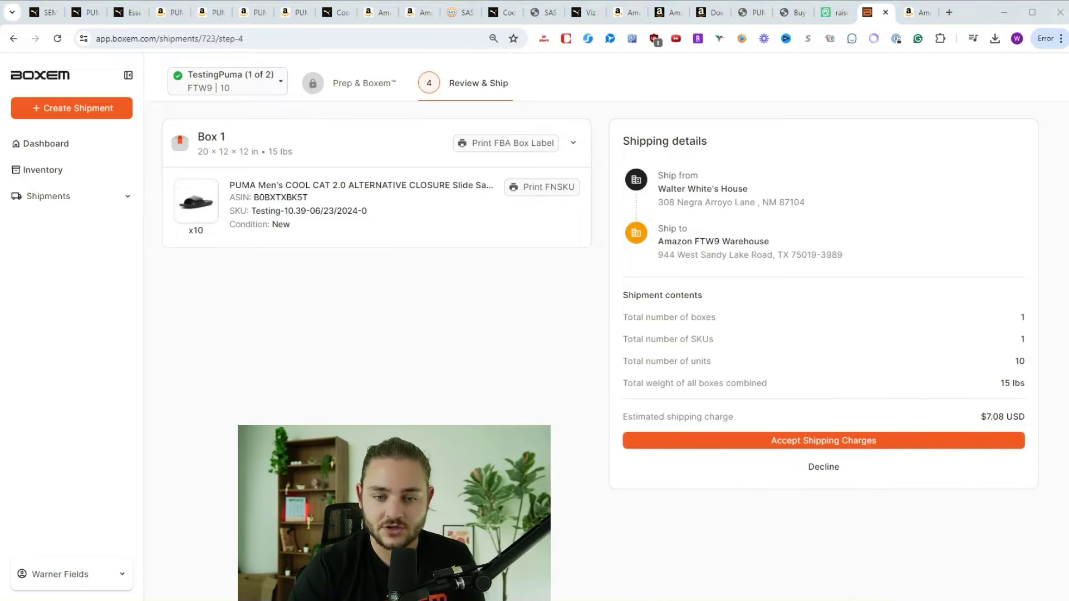
left_click_drag(980, 417, 1004, 417)
left_click(1033, 396)
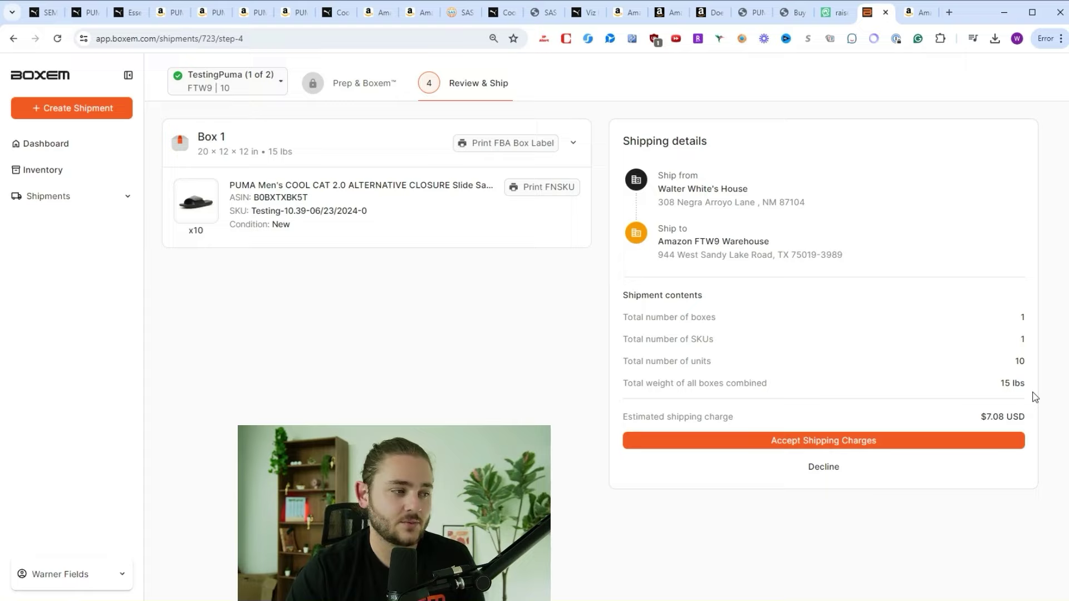
left_click(752, 440)
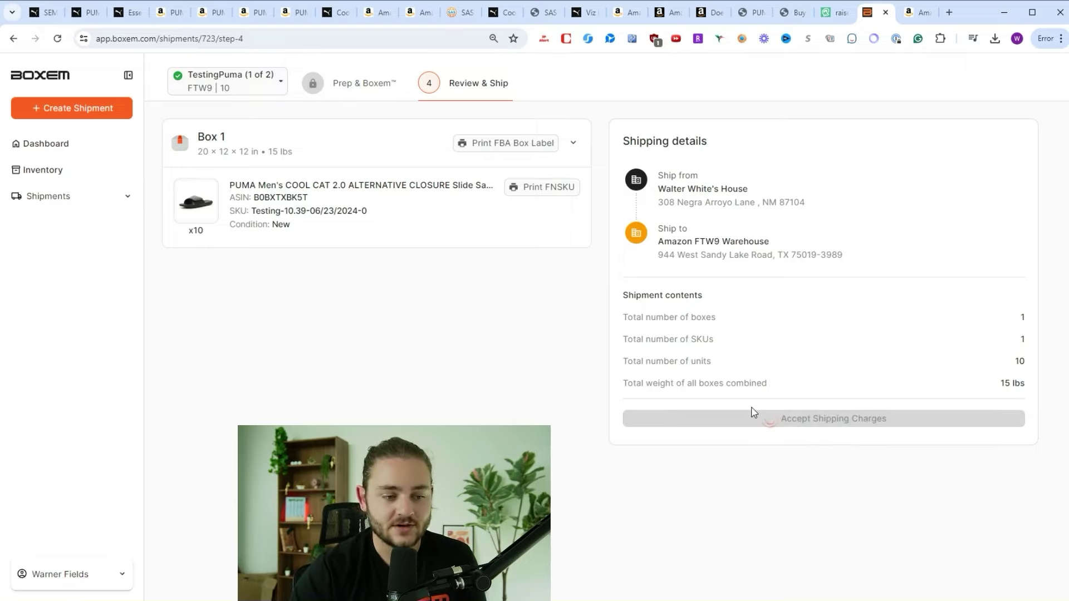